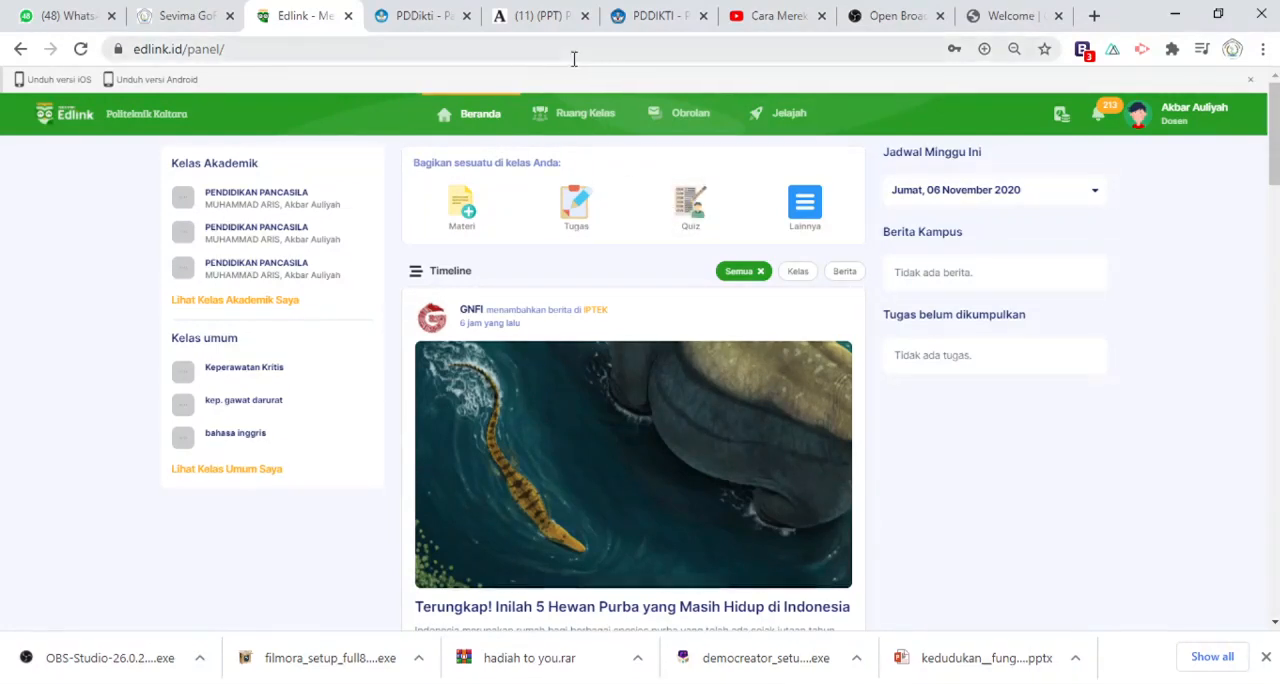
Open session 8, Ujian tengah semester, in the learning activities of the first PENDIDIKAN PANCASILA class 1a
left_click(572, 116)
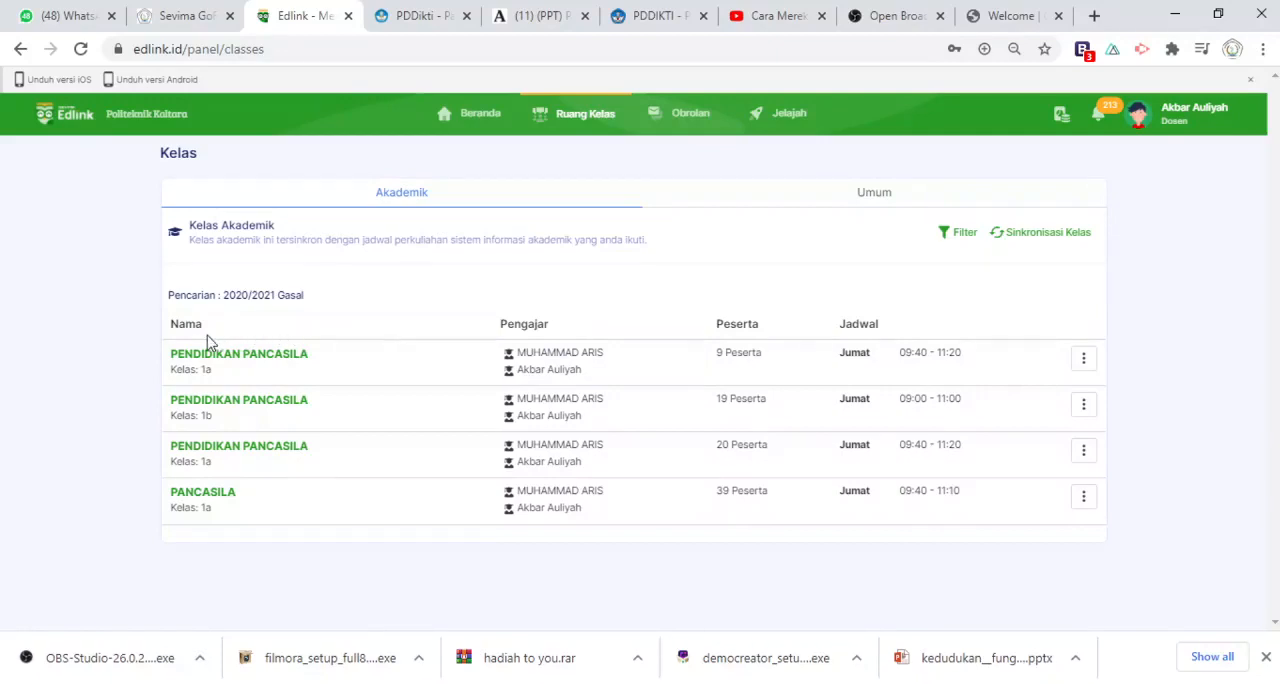
left_click(277, 357)
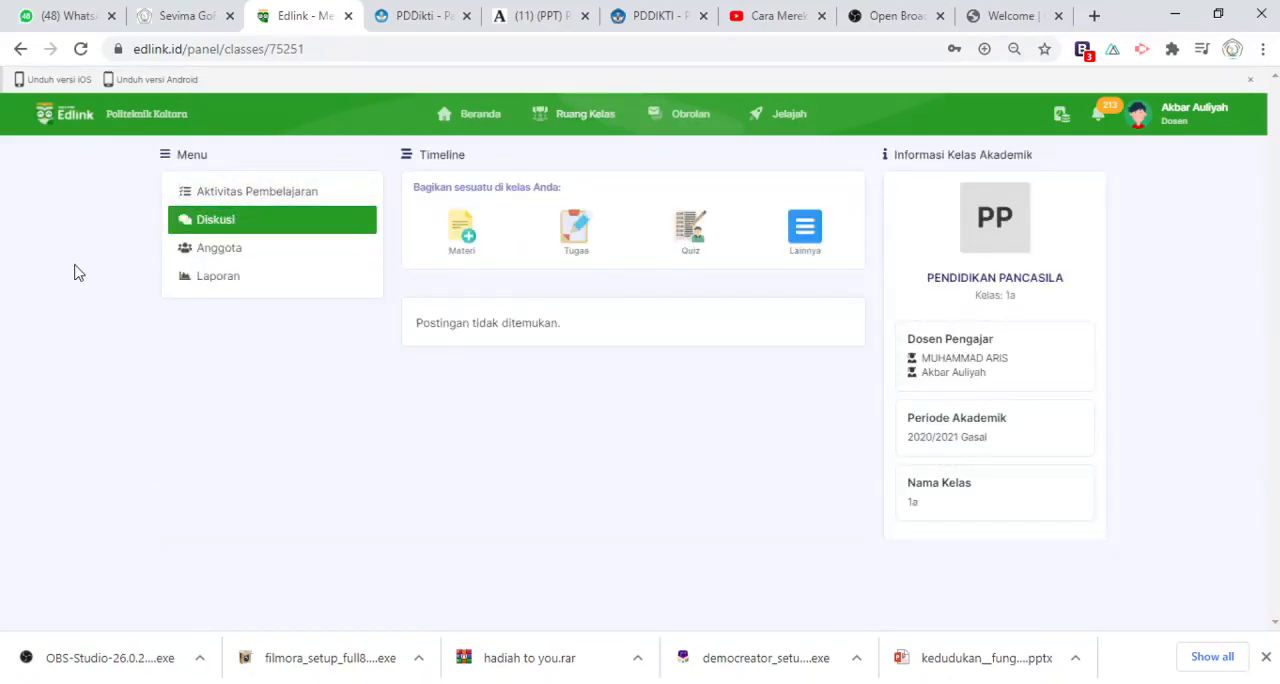
left_click(221, 192)
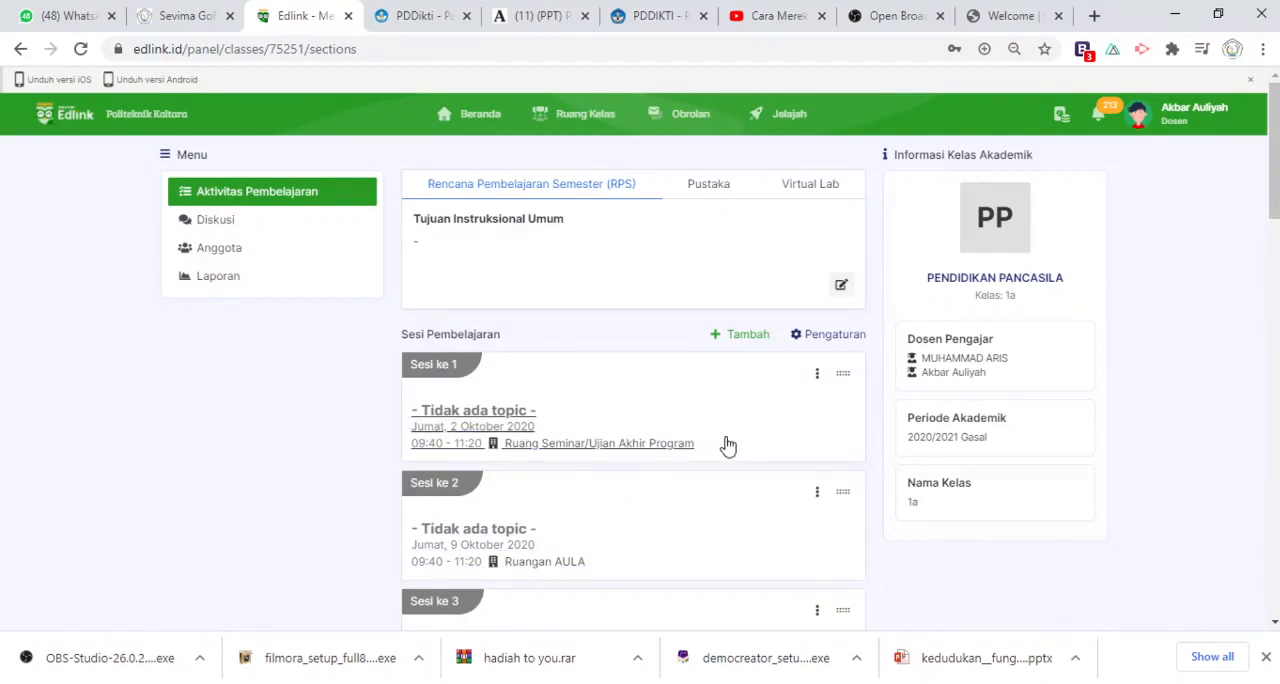
left_click_drag(1277, 170, 1276, 333)
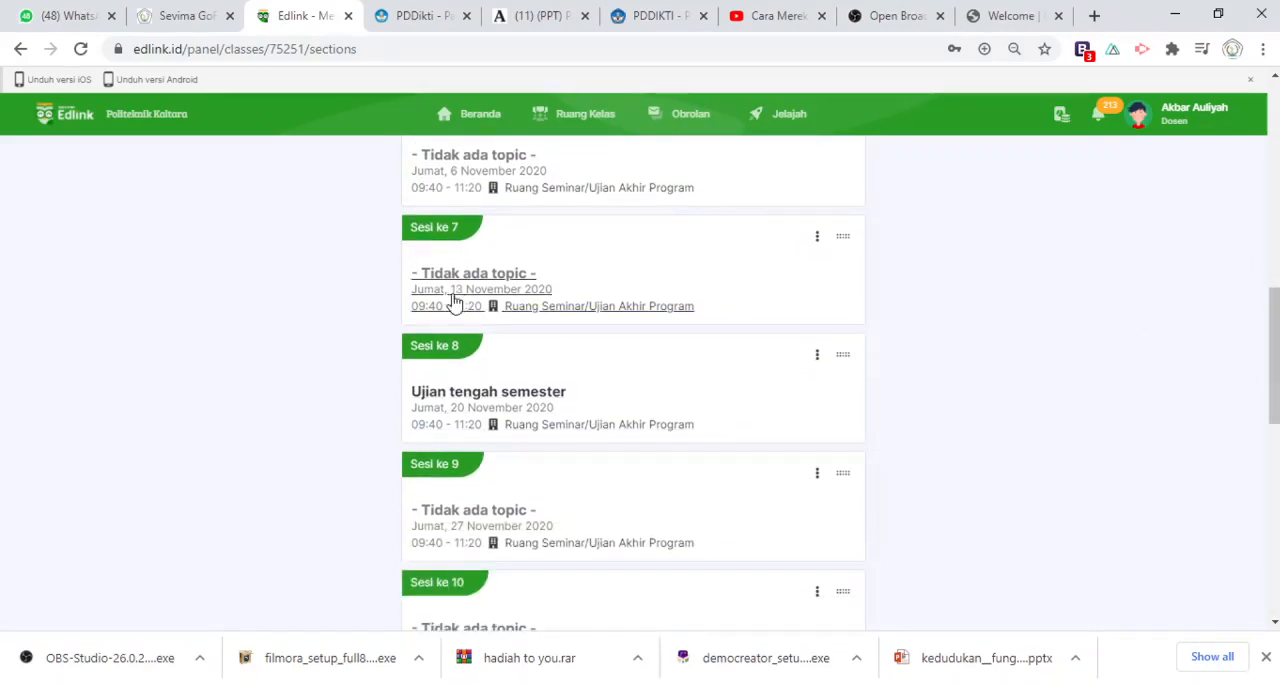
left_click(435, 354)
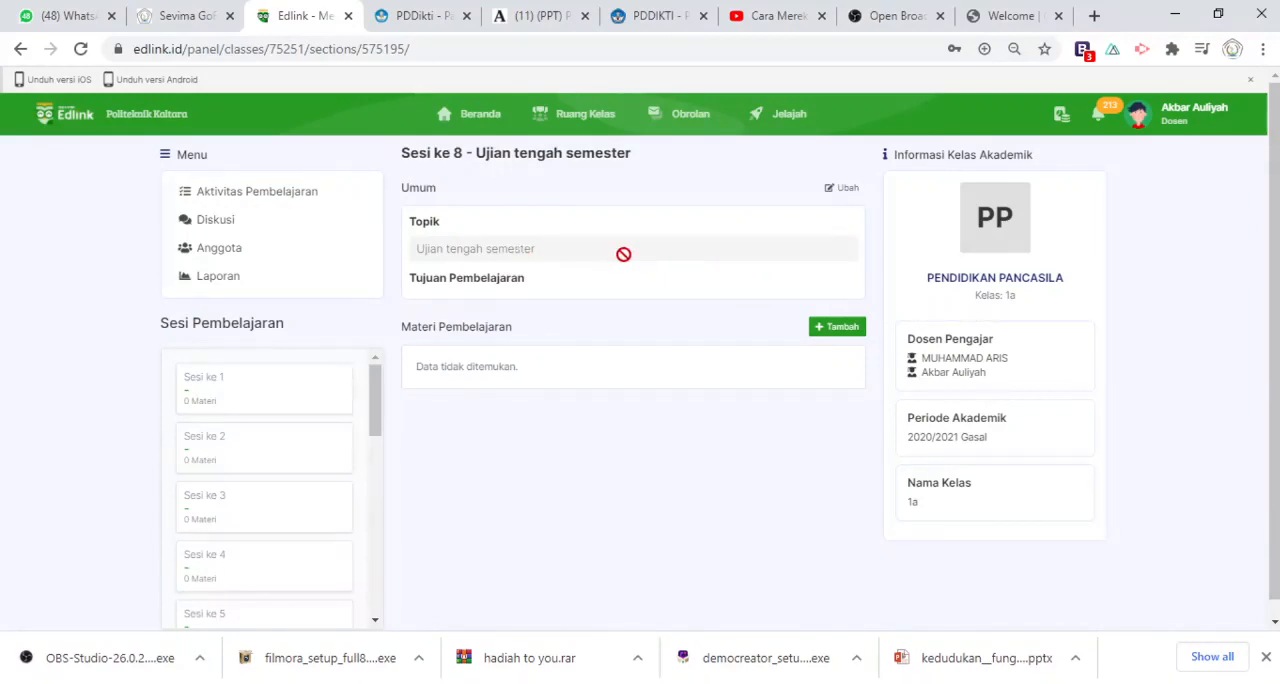
Open and save session 8's general details as they are, and add a Quiz to its learning materials
left_click(846, 189)
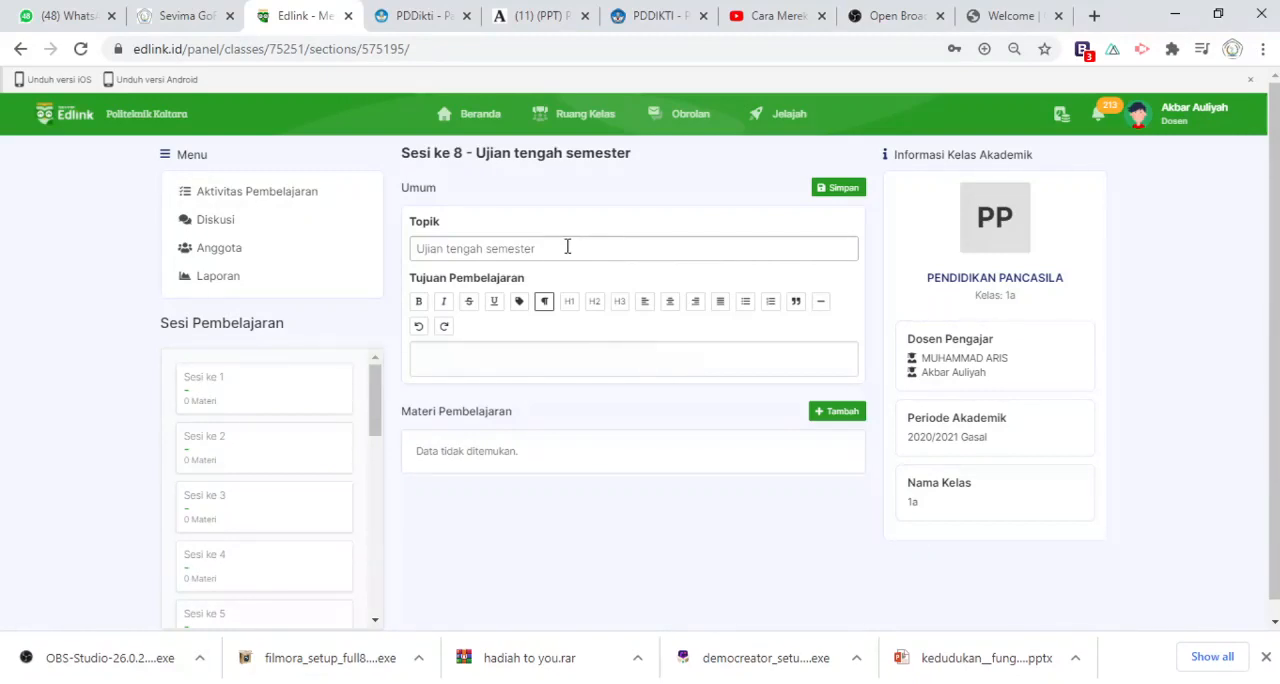
left_click(844, 190)
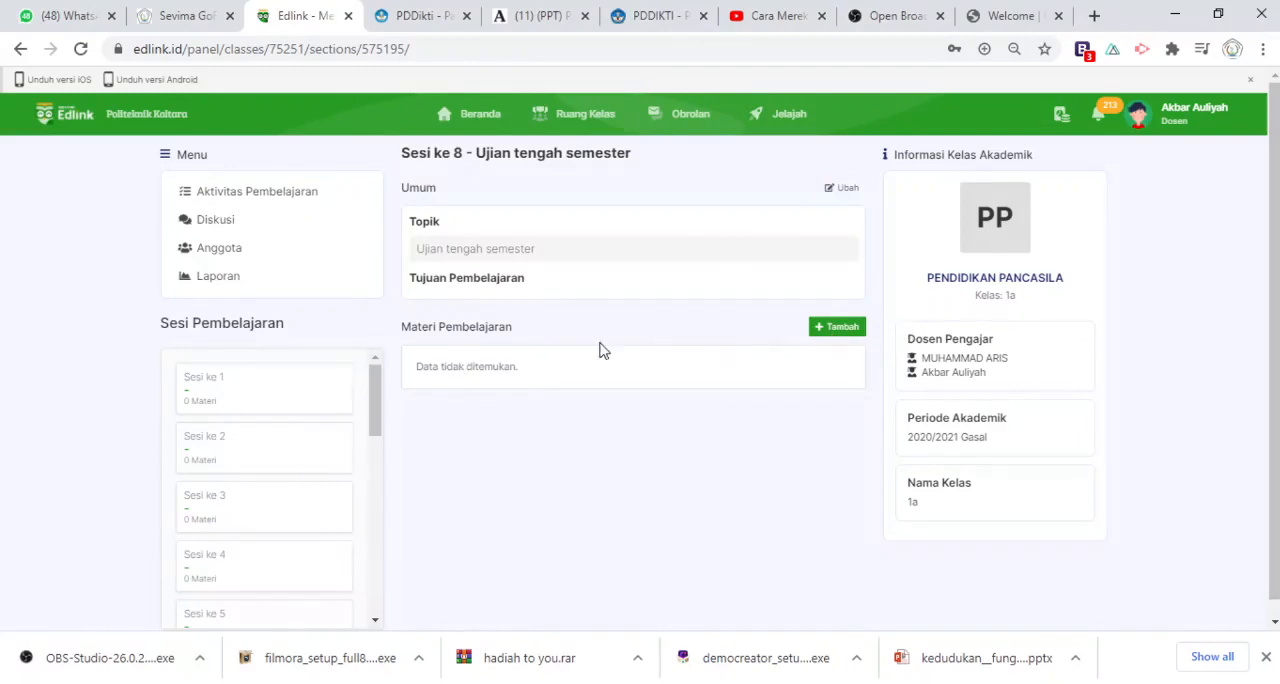
left_click(846, 336)
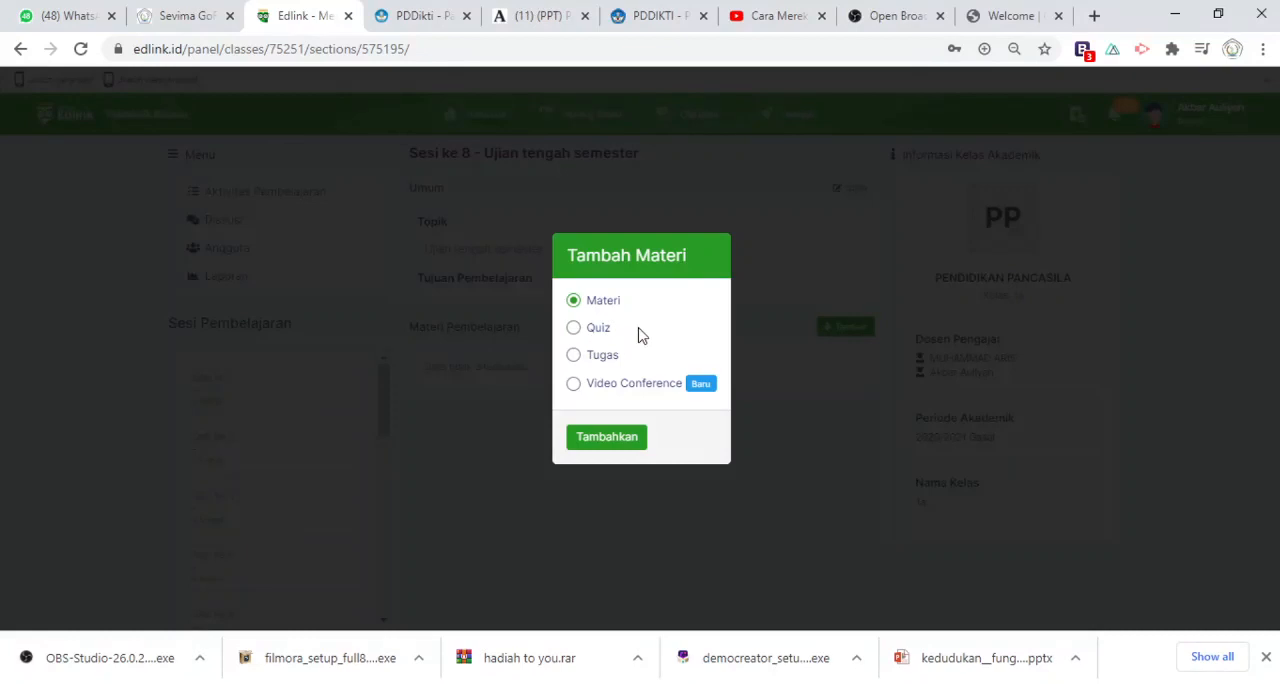
left_click(581, 331)
left_click(636, 440)
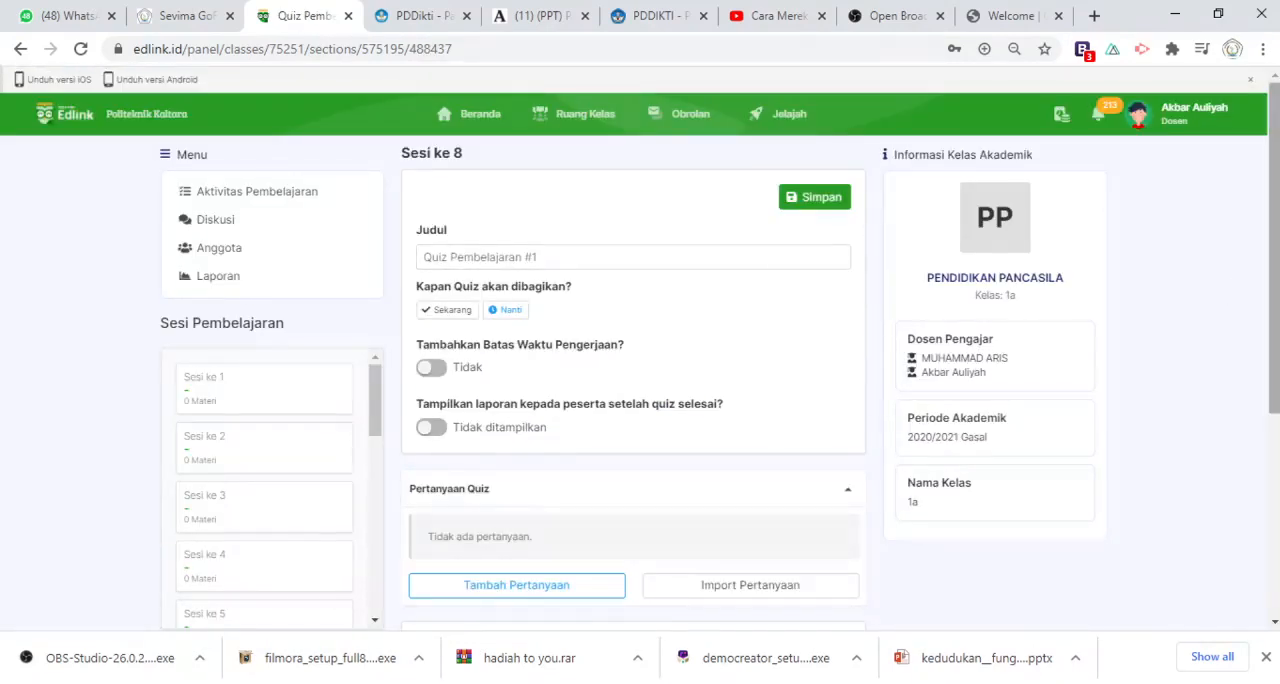
Set the quiz title to "pancasila 2020"
left_click_drag(1276, 212, 1277, 238)
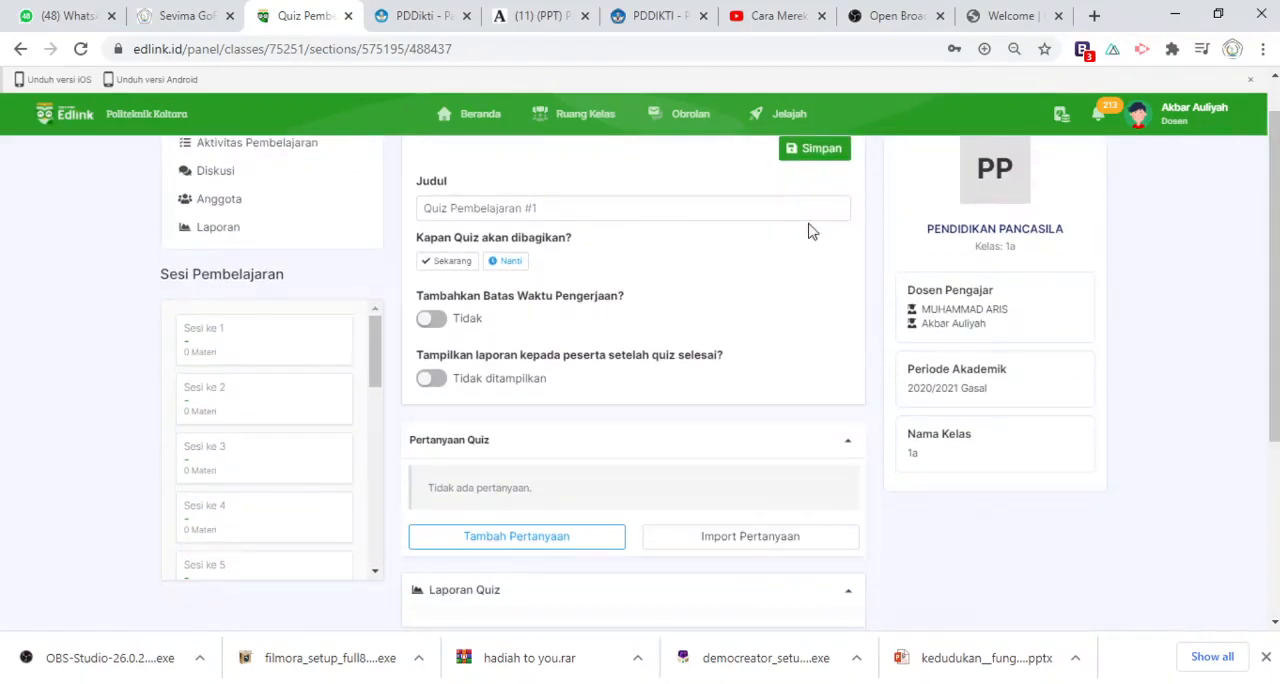
triple_click(560, 212)
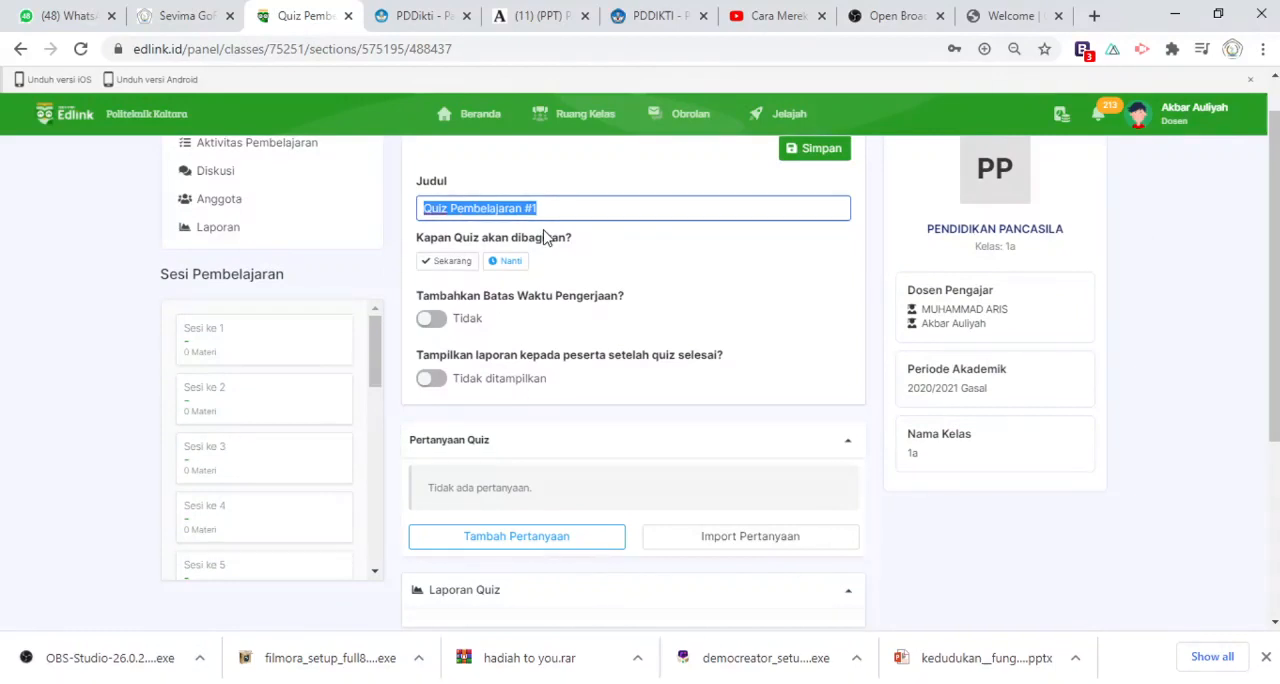
type("pancasila 2020")
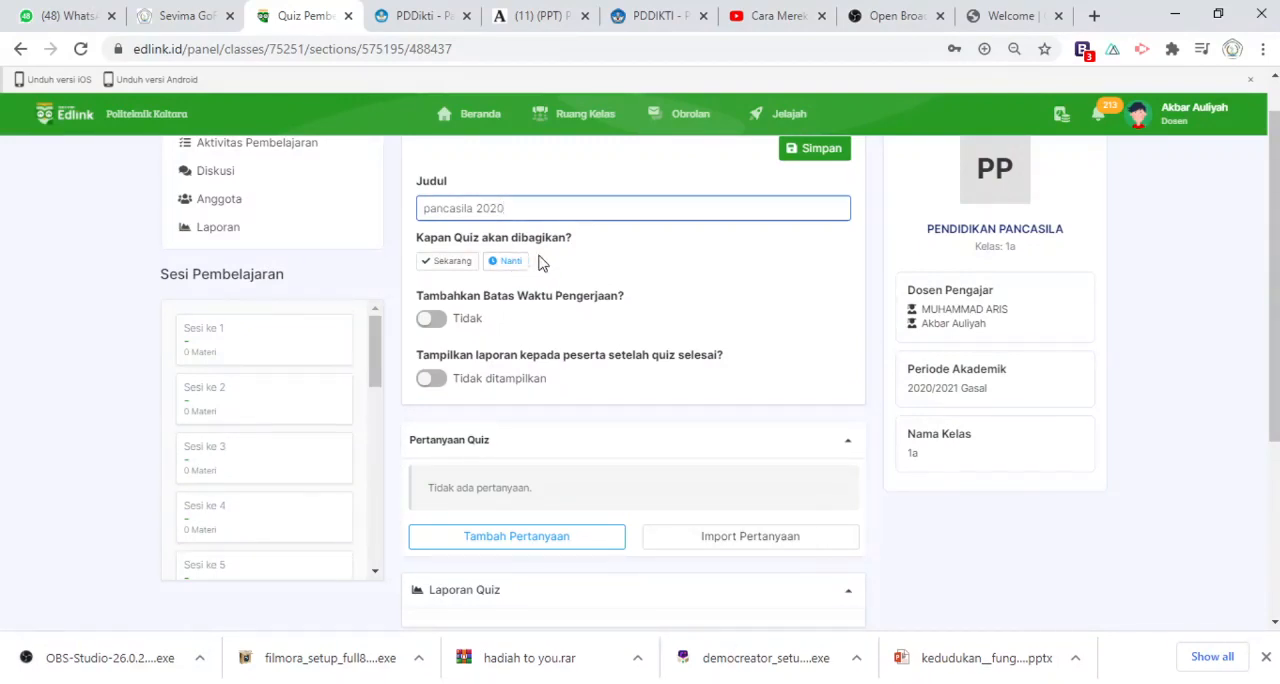
Schedule the quiz to be shared at a set time, 20 November 2020 at 10:30
left_click(519, 265)
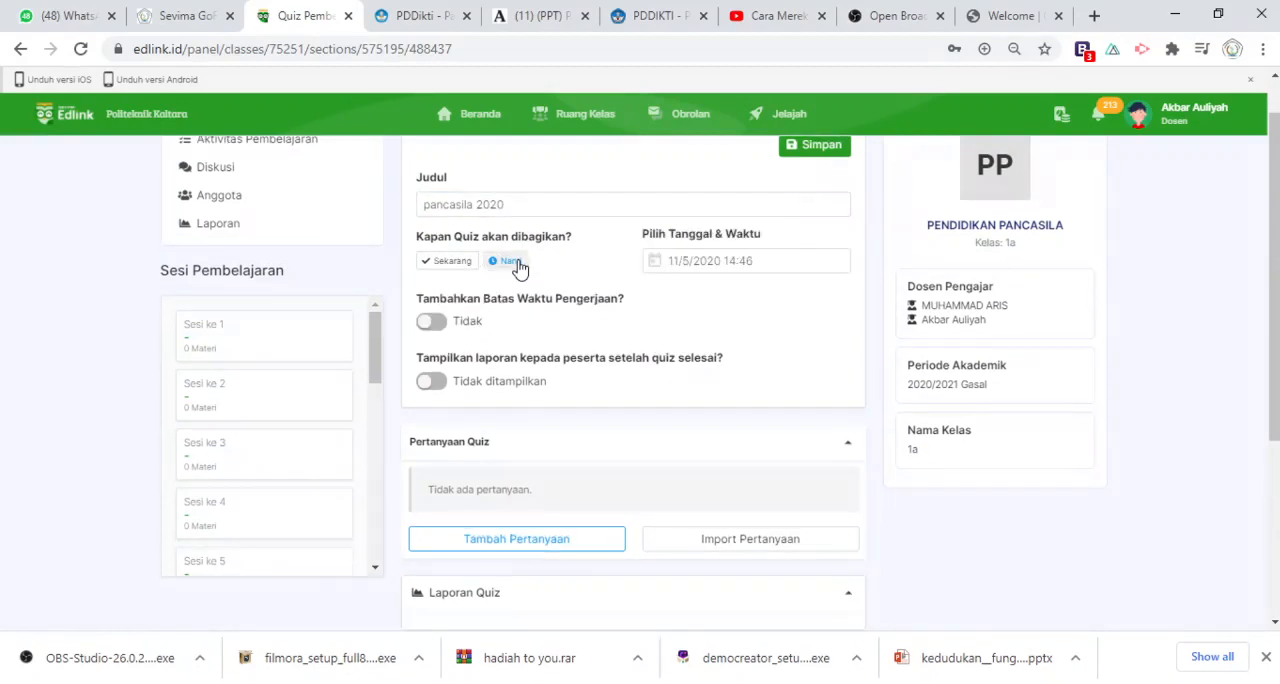
left_click(761, 263)
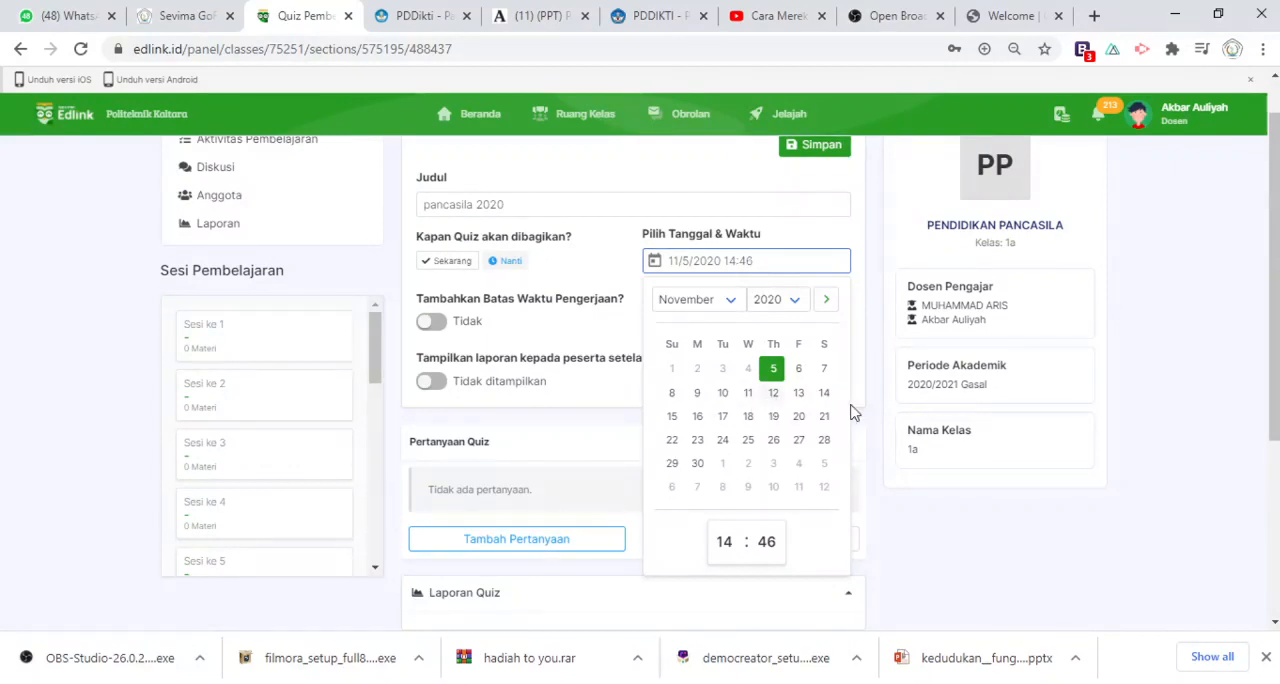
left_click(799, 418)
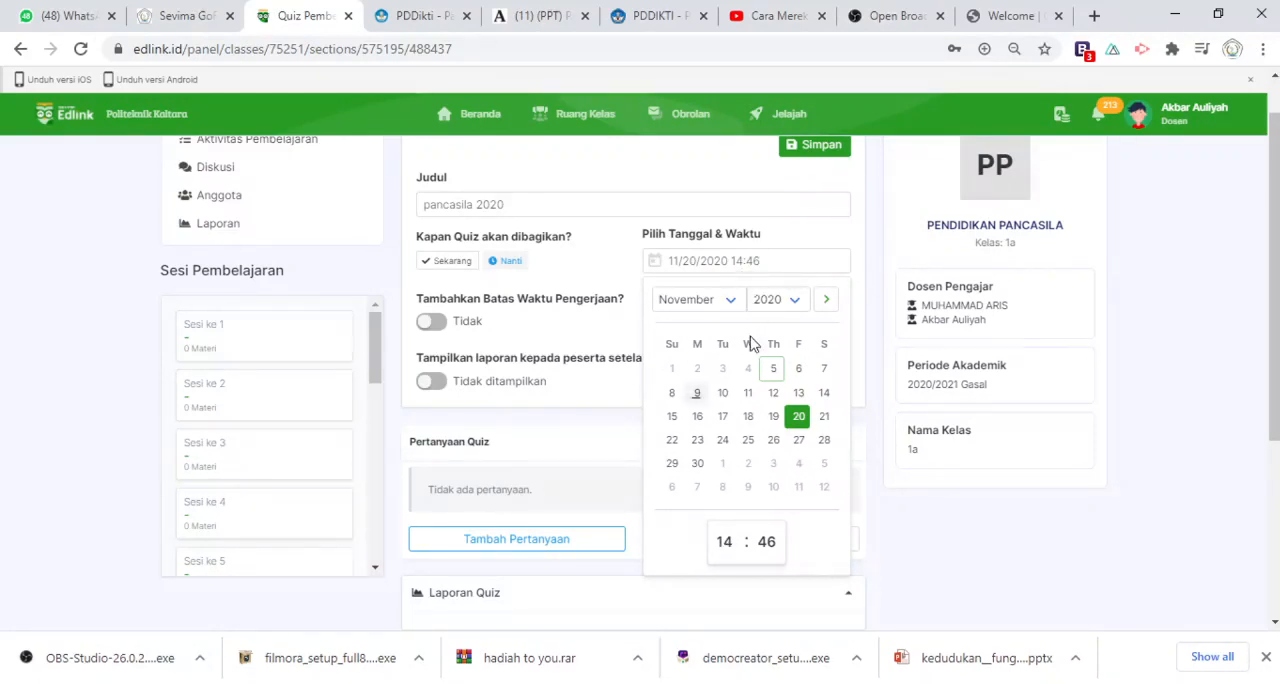
type("10:30")
left_click(940, 578)
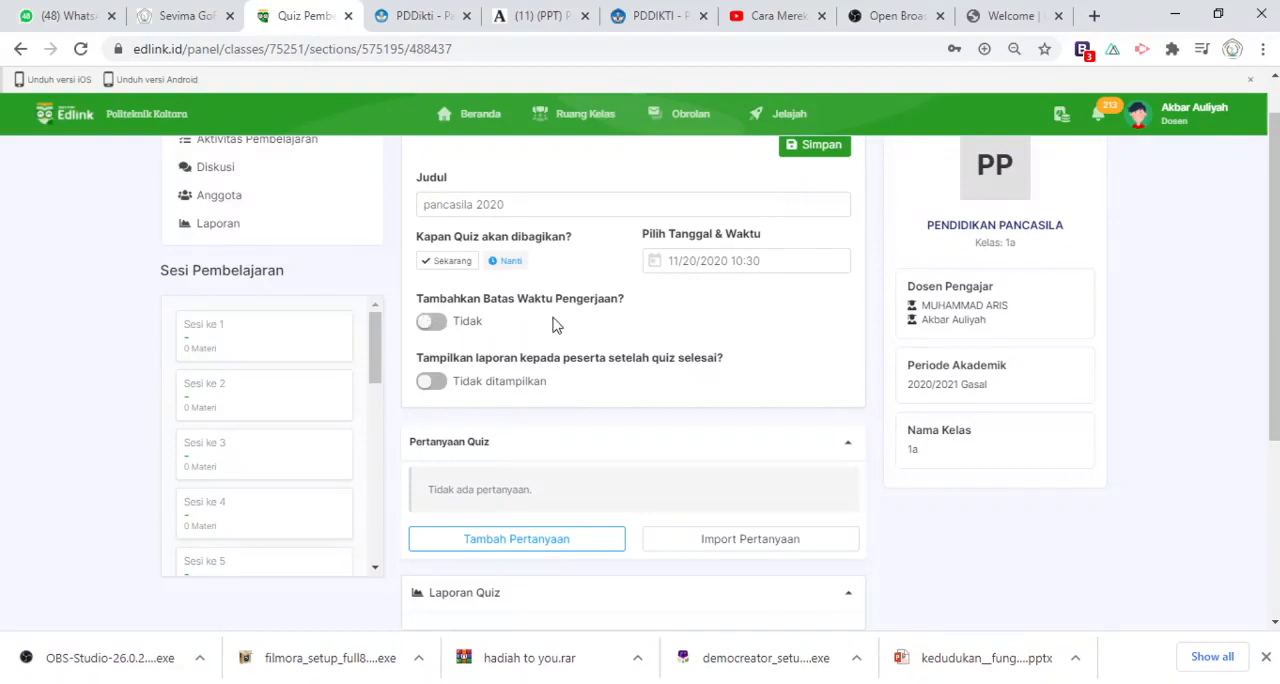
Enable a completion deadline of 20 November 2020 at 12:00 and show the report to participants after the quiz
left_click(432, 324)
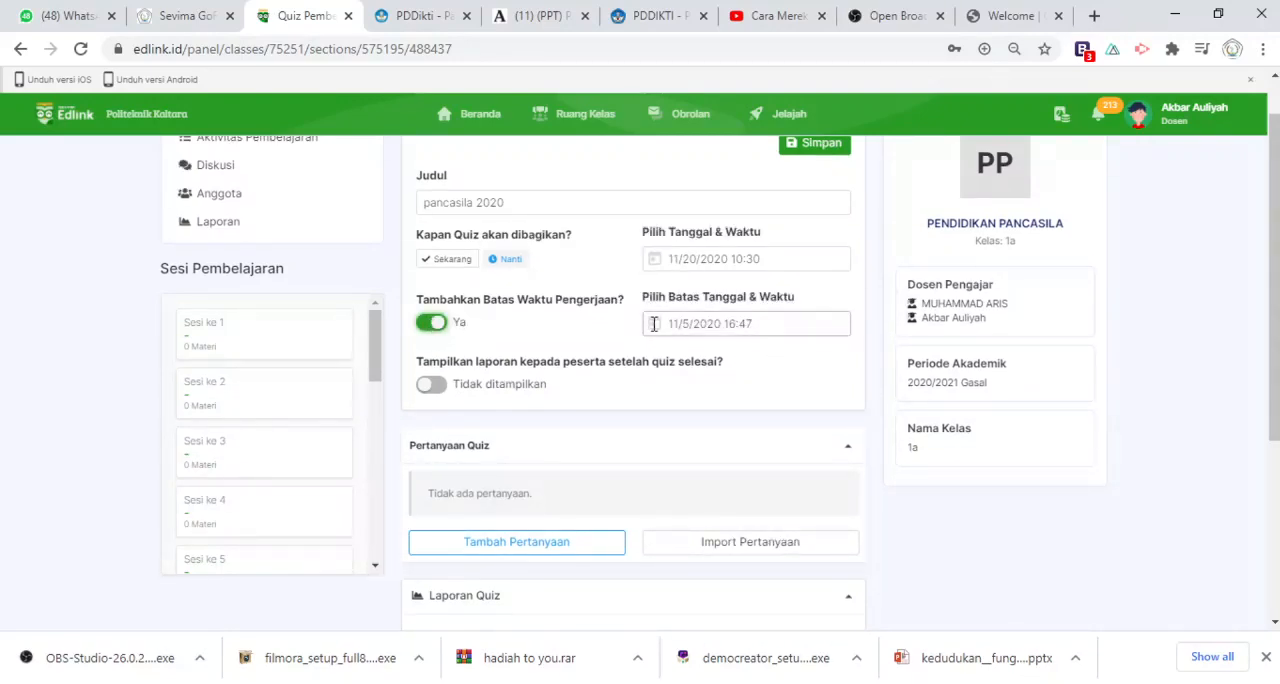
left_click(688, 324)
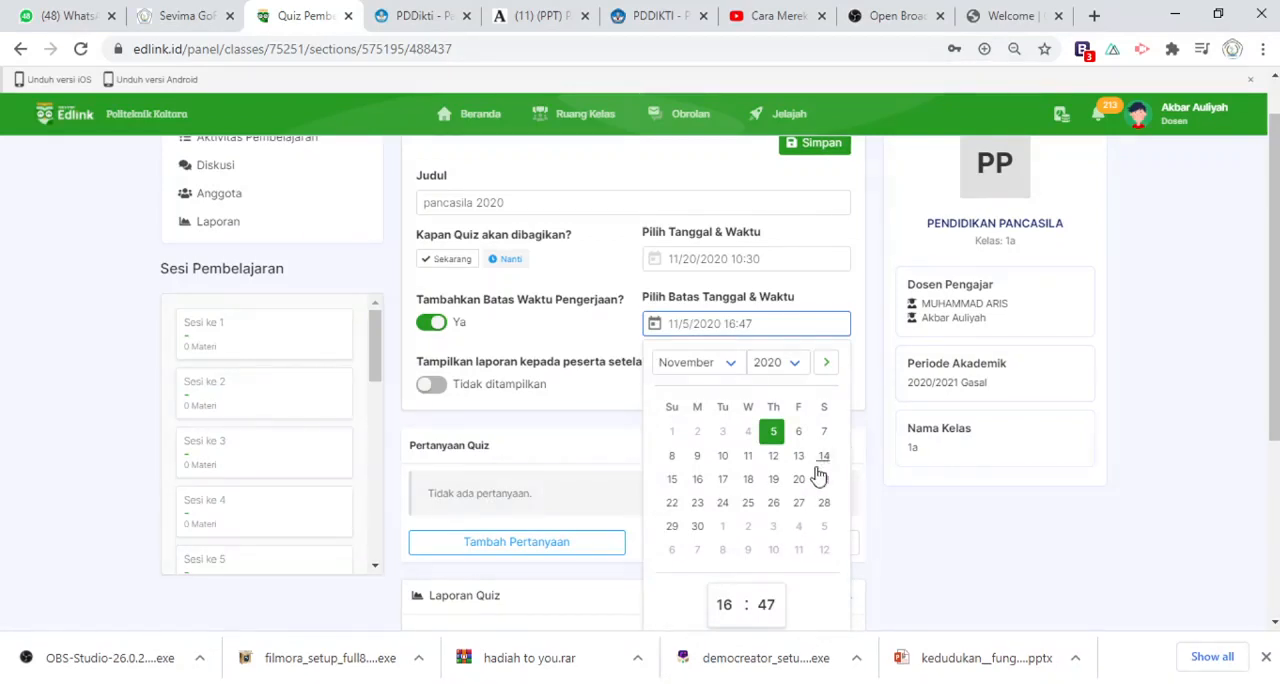
left_click(800, 481)
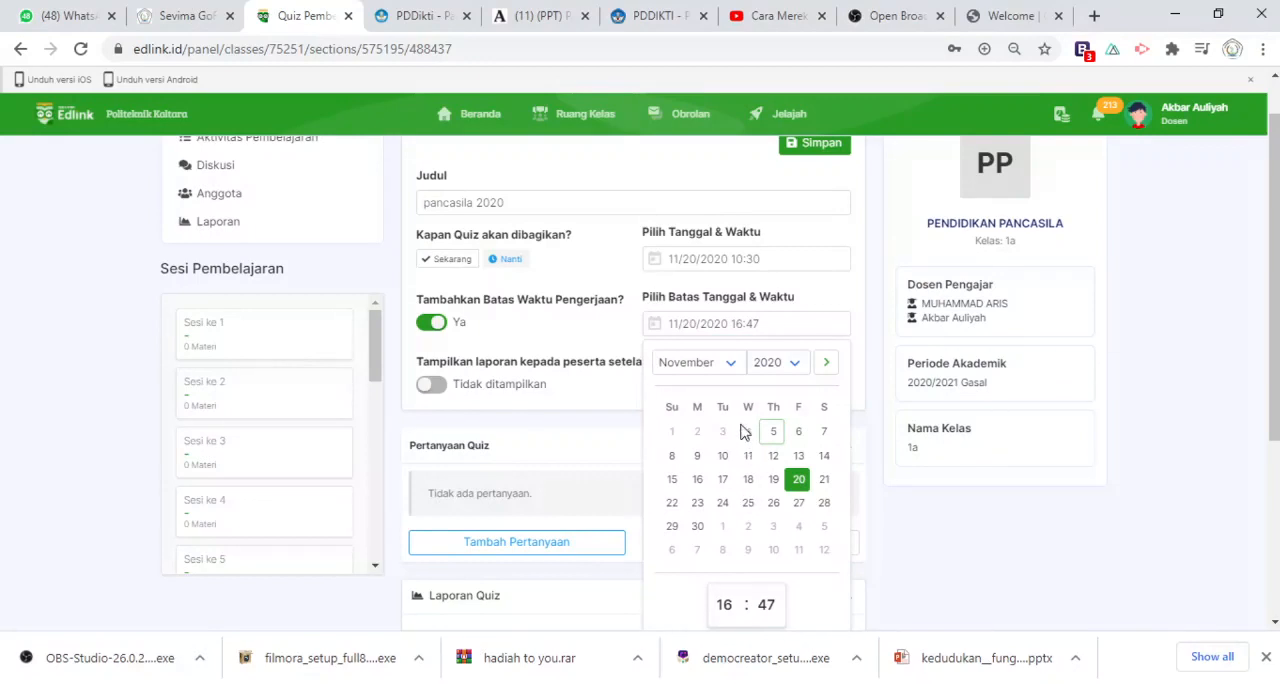
left_click(725, 450)
left_click(776, 226)
left_click(409, 358)
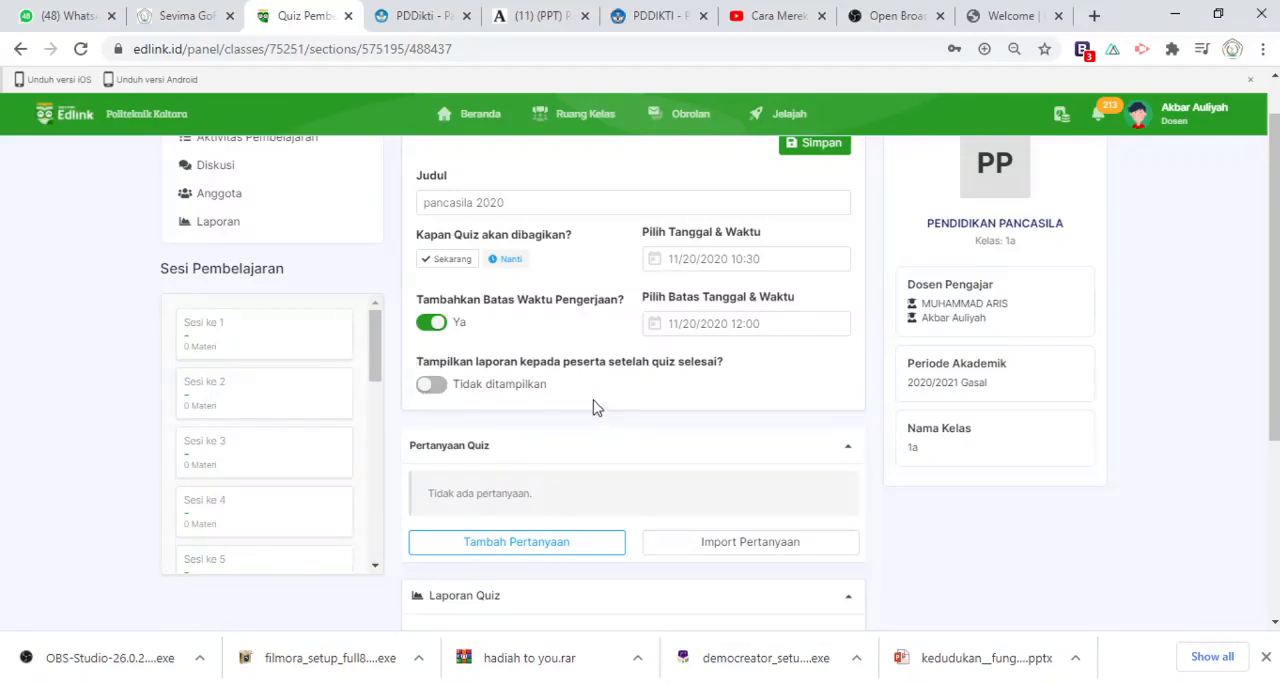
left_click(430, 388)
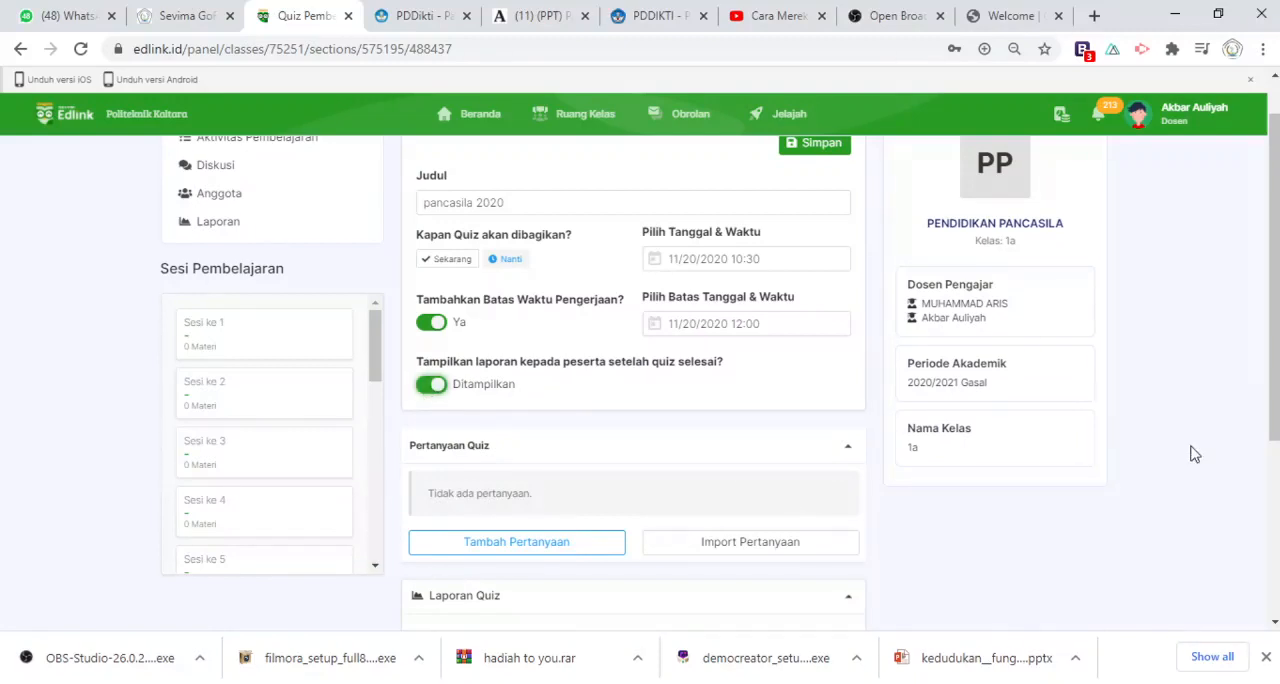
Start a new quiz question reading "apa itu pancasil" and give it a weight of 4
left_click_drag(1275, 347, 1275, 448)
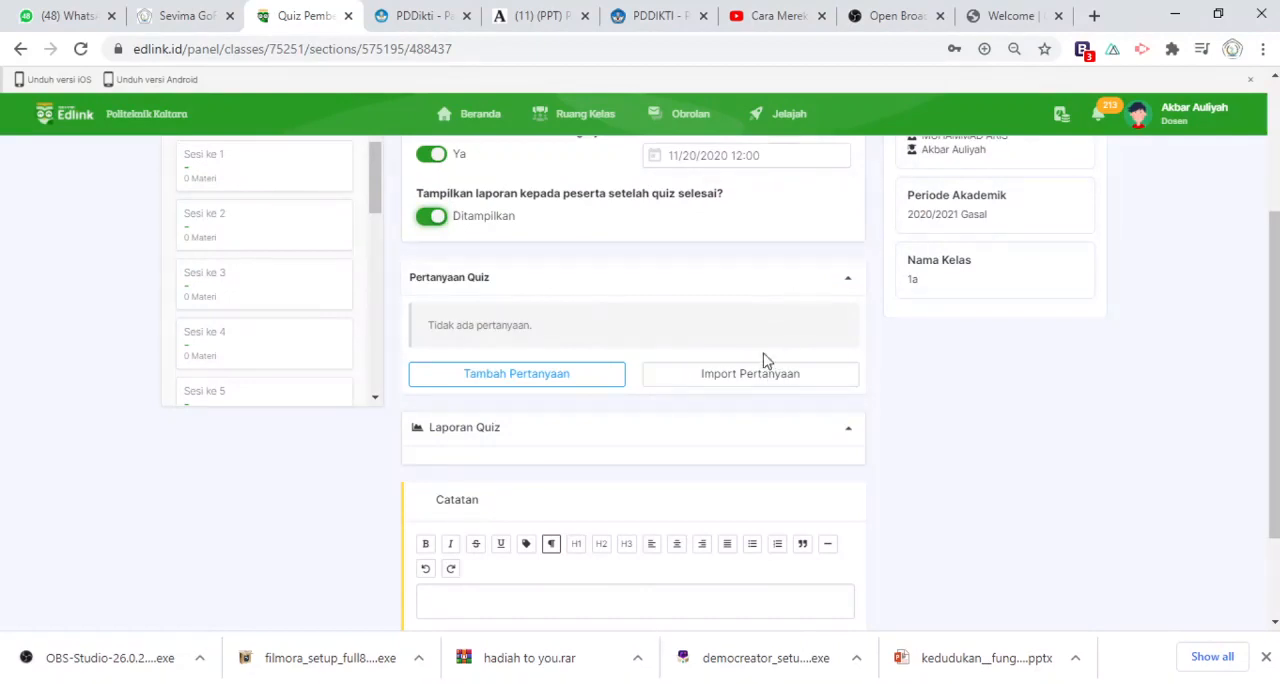
left_click(493, 378)
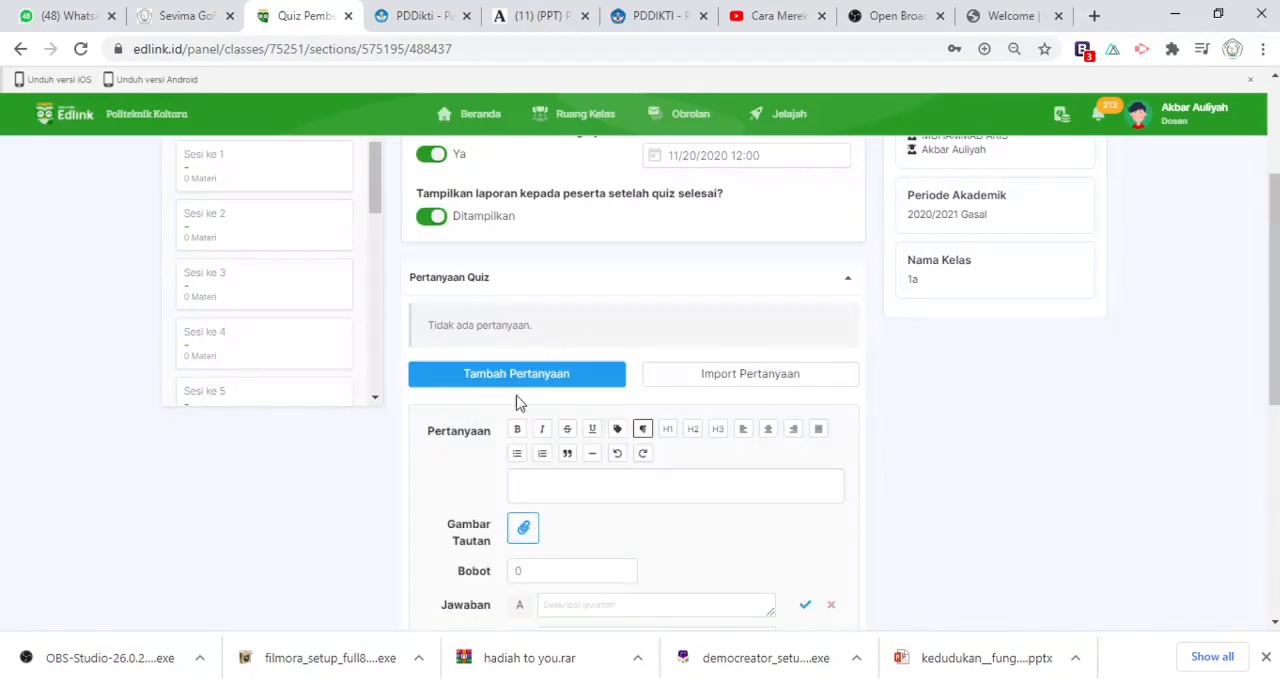
left_click(529, 489)
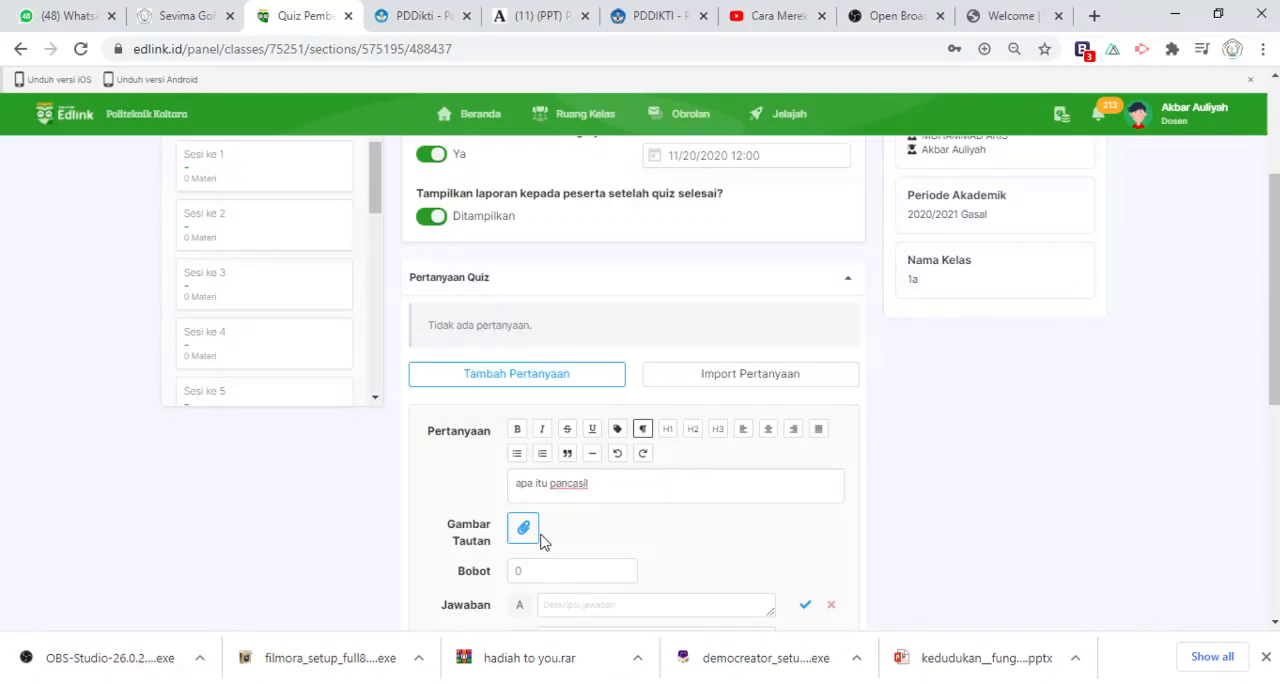
left_click_drag(1276, 314, 1276, 360)
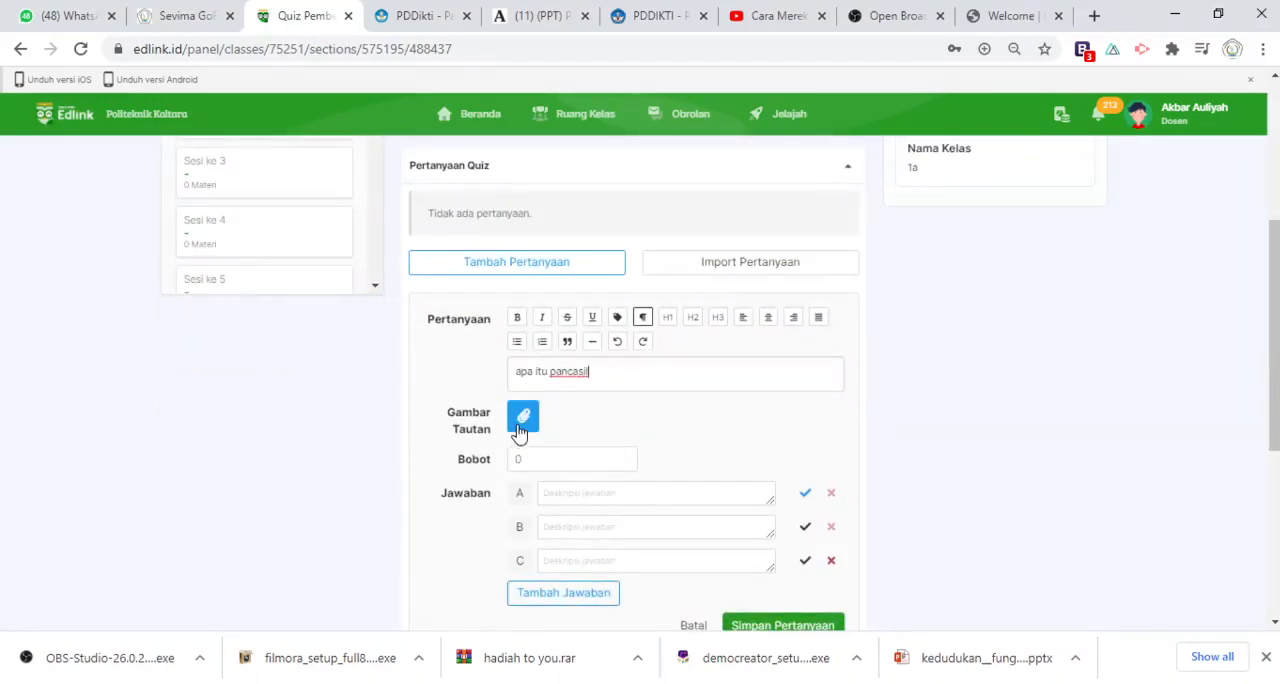
double_click(525, 459)
type("4")
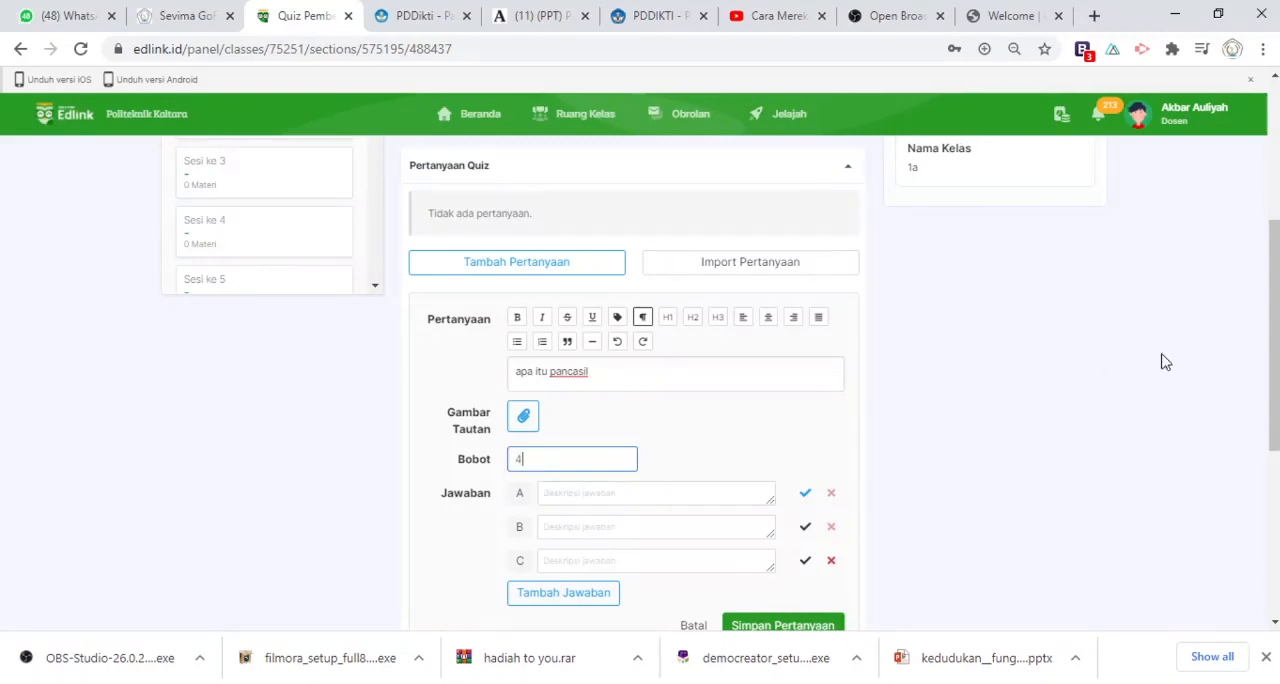
Add answer options D and E to the question
left_click_drag(1277, 327, 1277, 373)
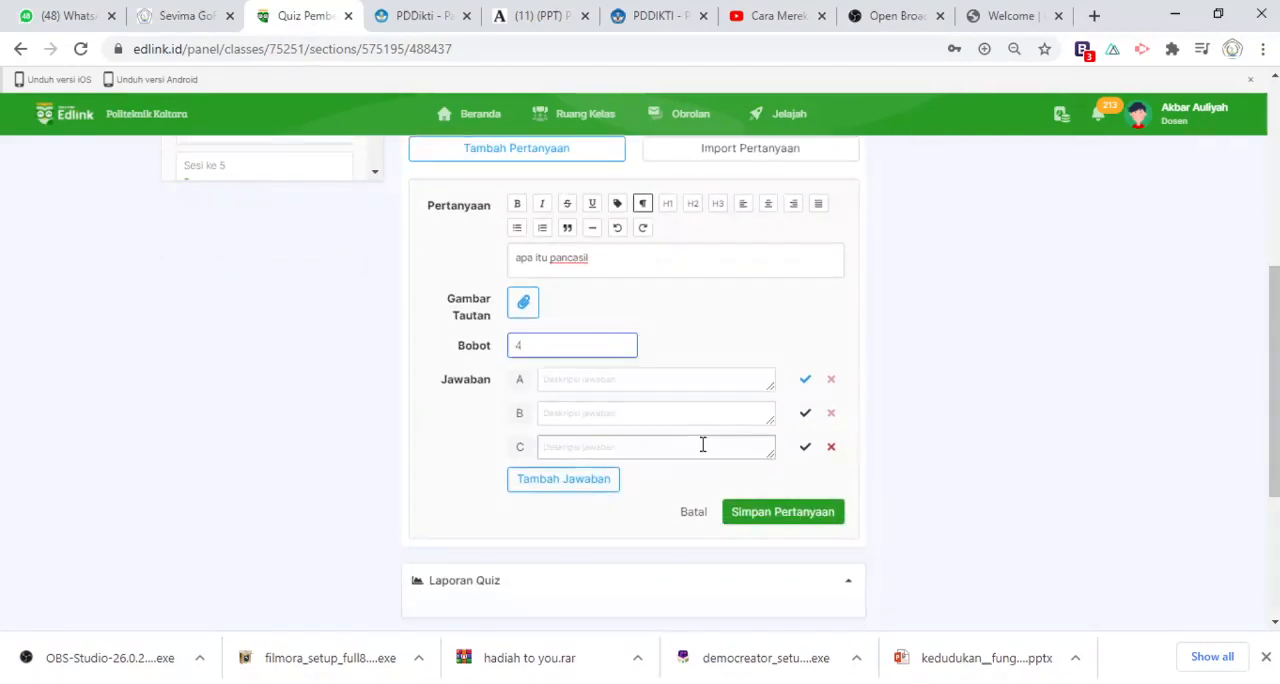
left_click(535, 483)
left_click(535, 483)
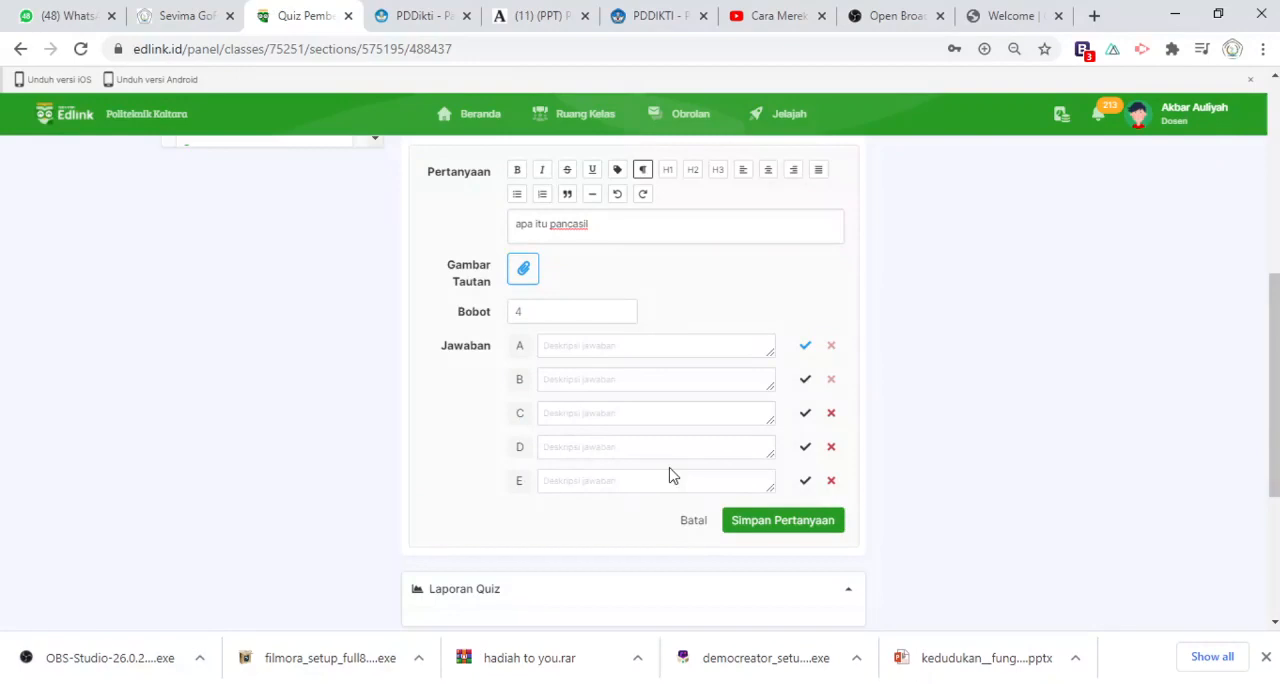
Fill answers A to E with "adad", "adadasas", "aaxa", "asasa" and "xax"
left_click(622, 342)
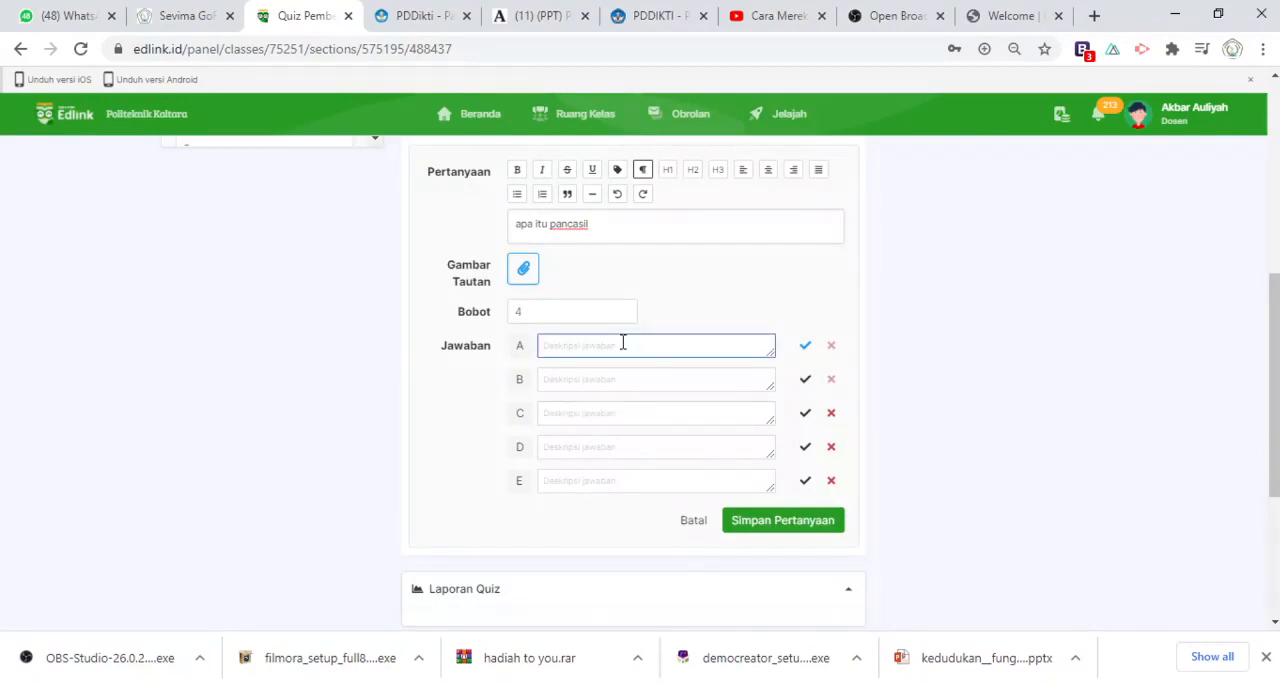
type("adad")
left_click(604, 377)
type("adad")
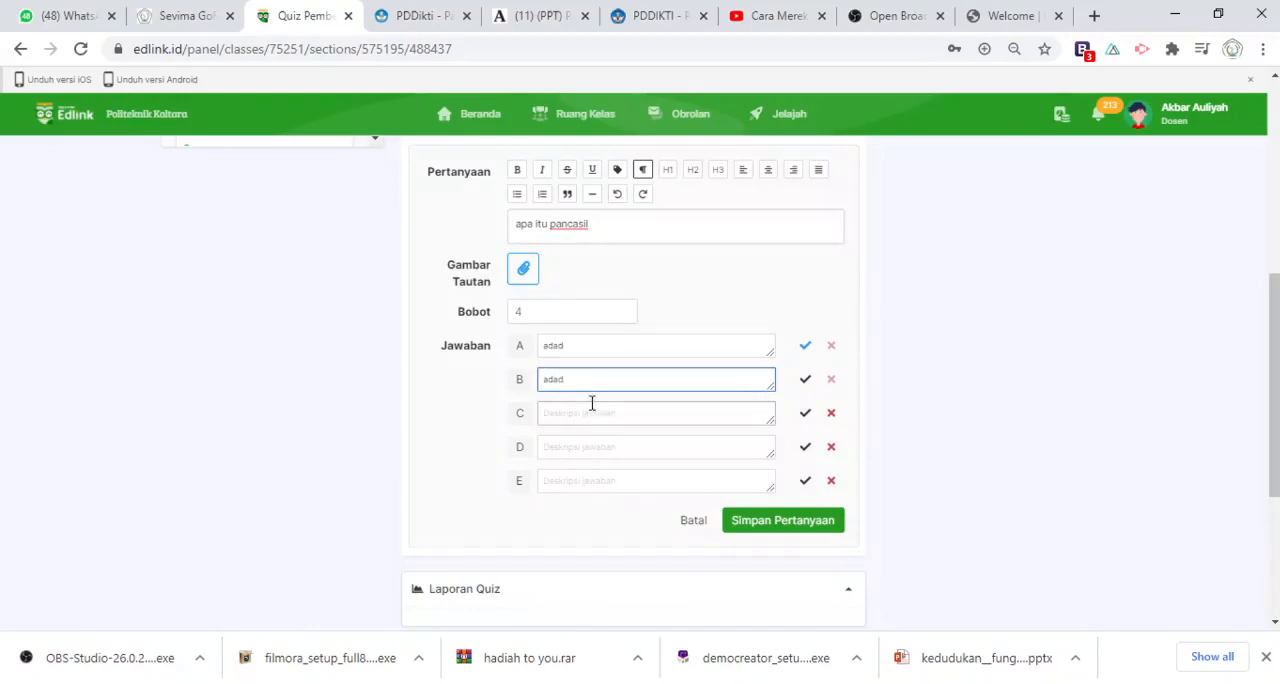
left_click(591, 408)
type("aaxa")
left_click(584, 441)
type("asa")
left_click(575, 472)
type("x")
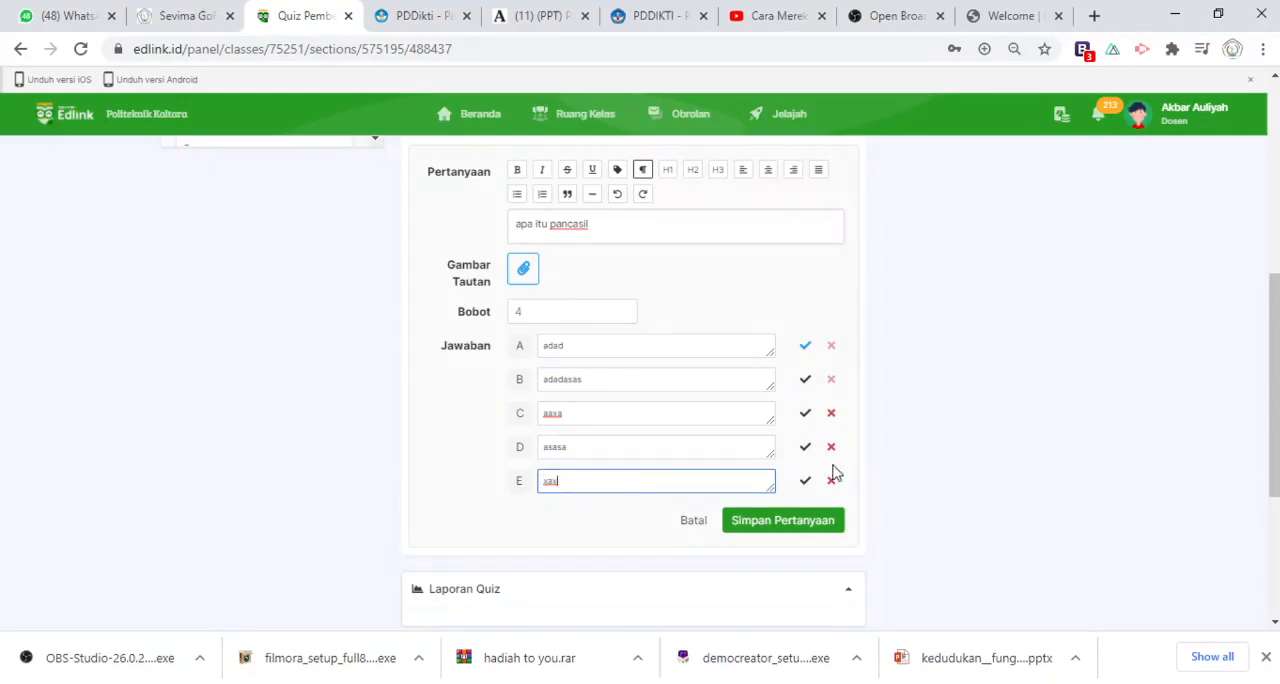
Mark answer C as the correct one and save the question
left_click(806, 350)
left_click(805, 415)
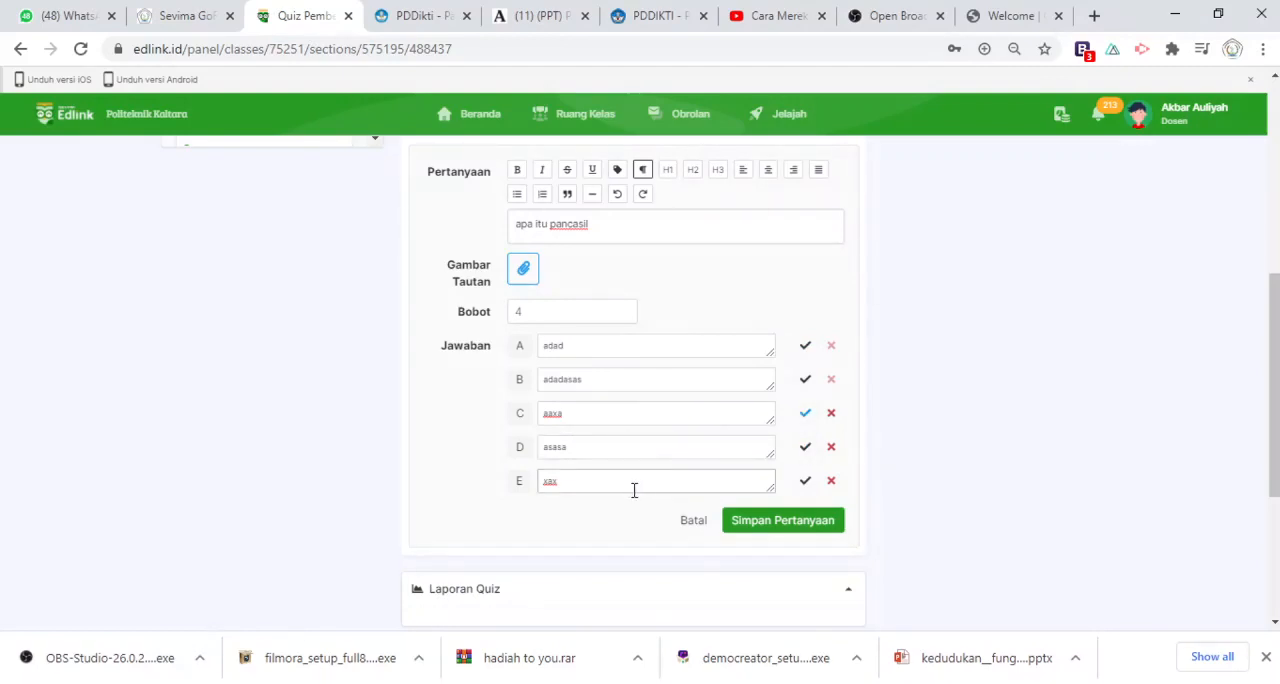
left_click(783, 524)
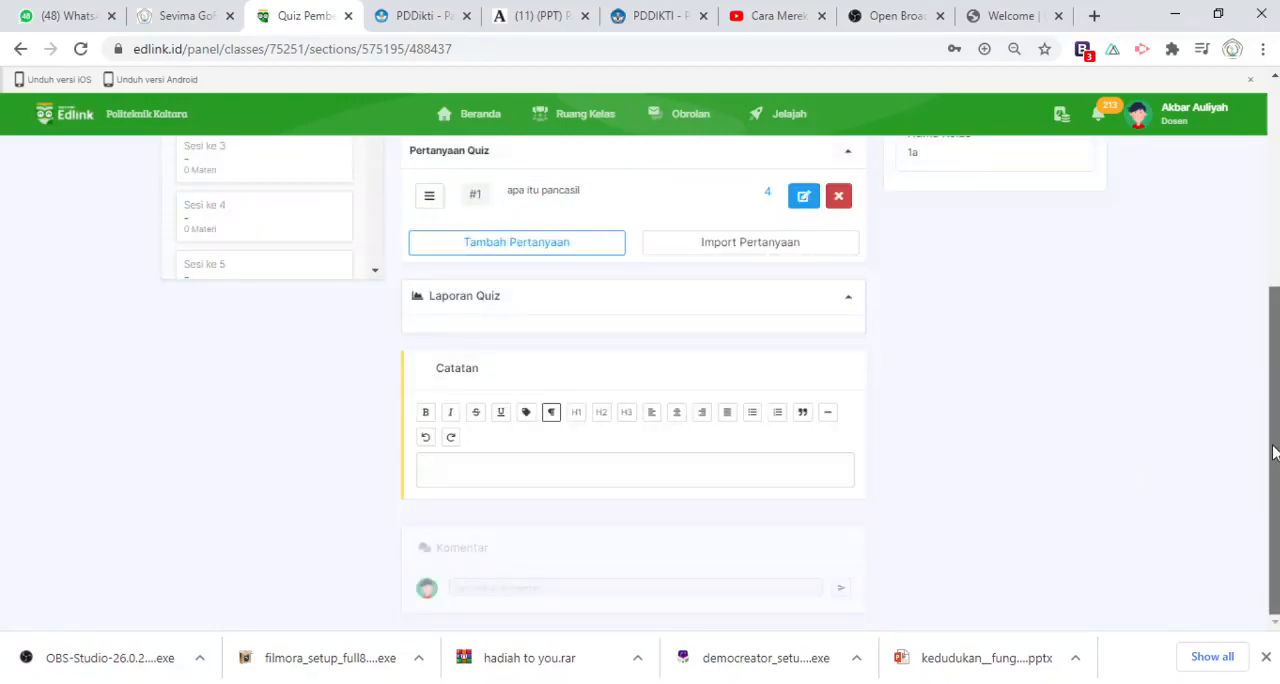
Import quiz questions from the file "SOAL KEWIRAUSAHAAN EDAH.docx"
left_click_drag(1273, 453, 1274, 423)
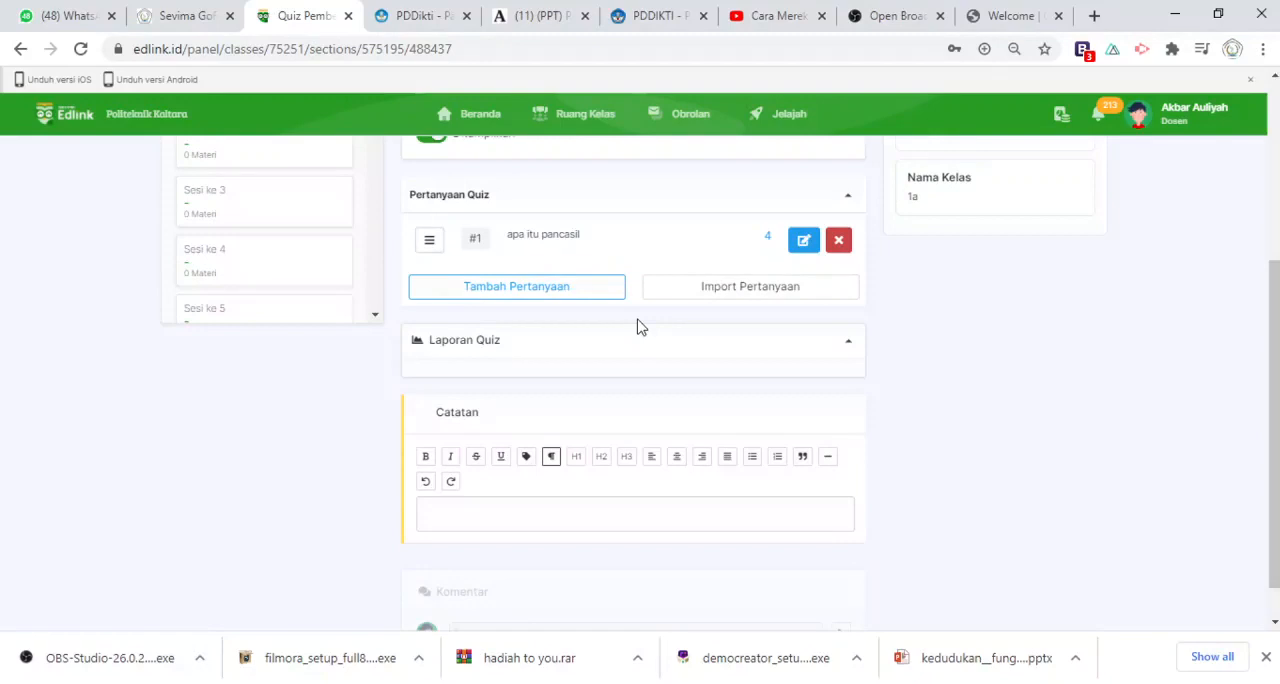
left_click(740, 297)
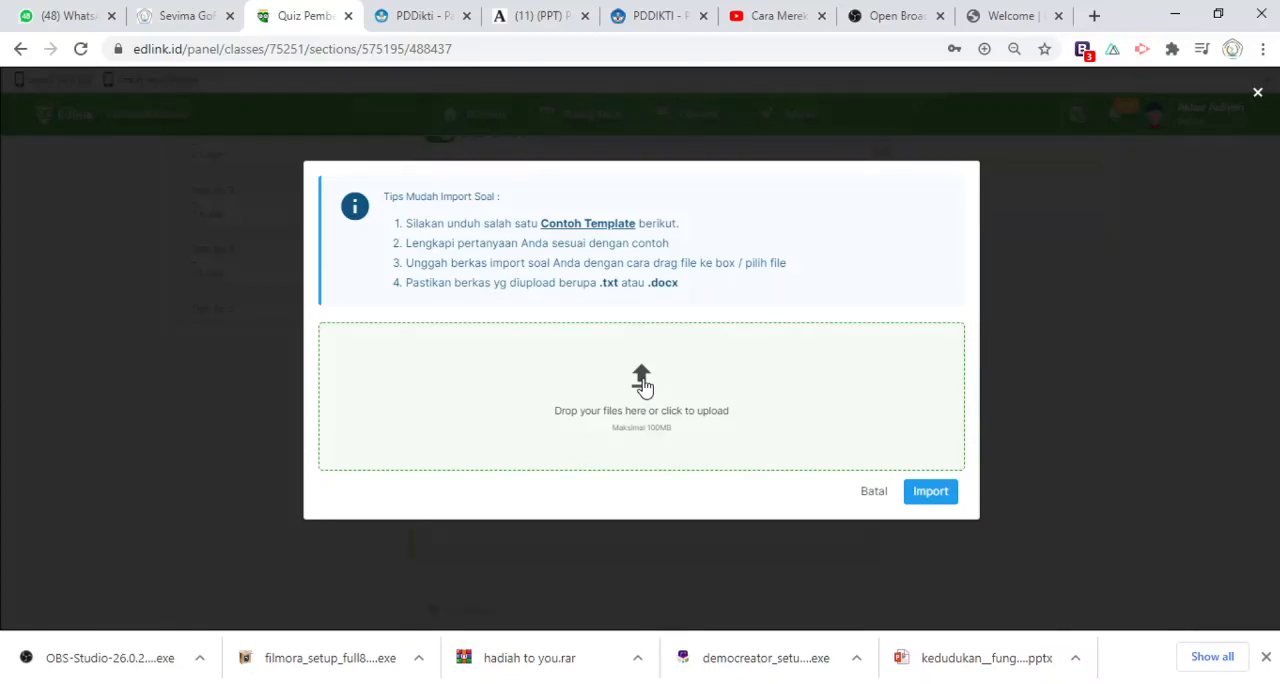
left_click(645, 383)
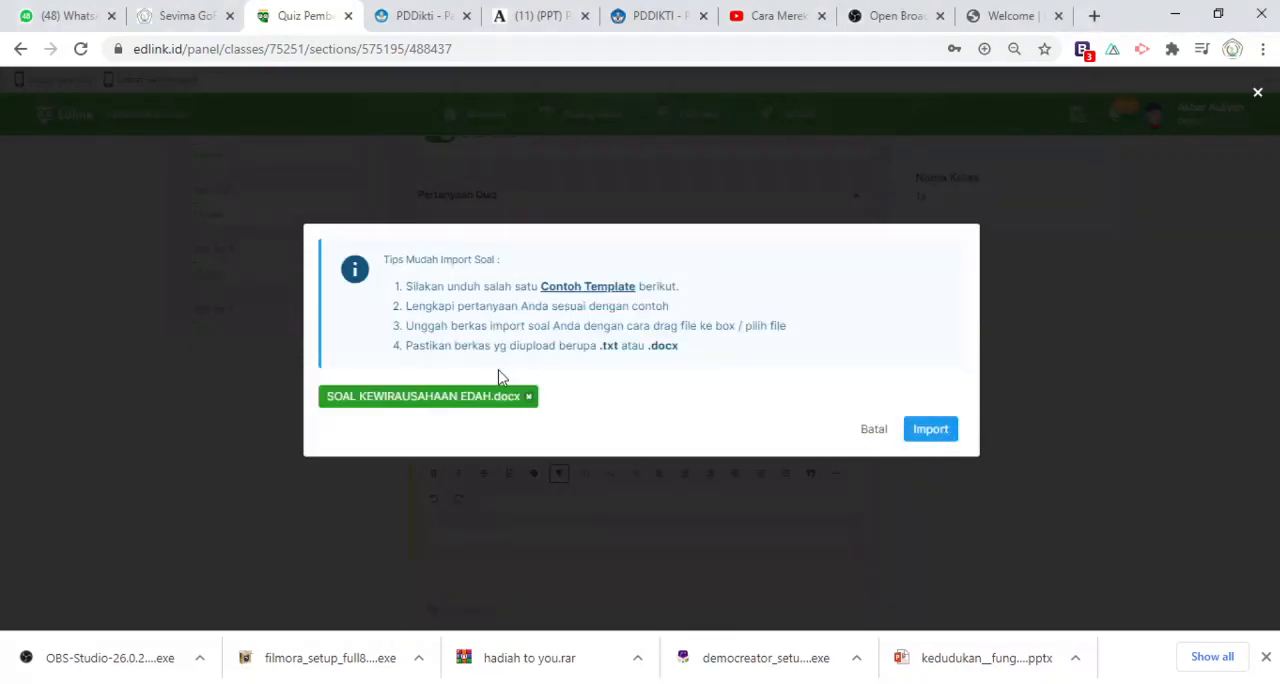
left_click(946, 438)
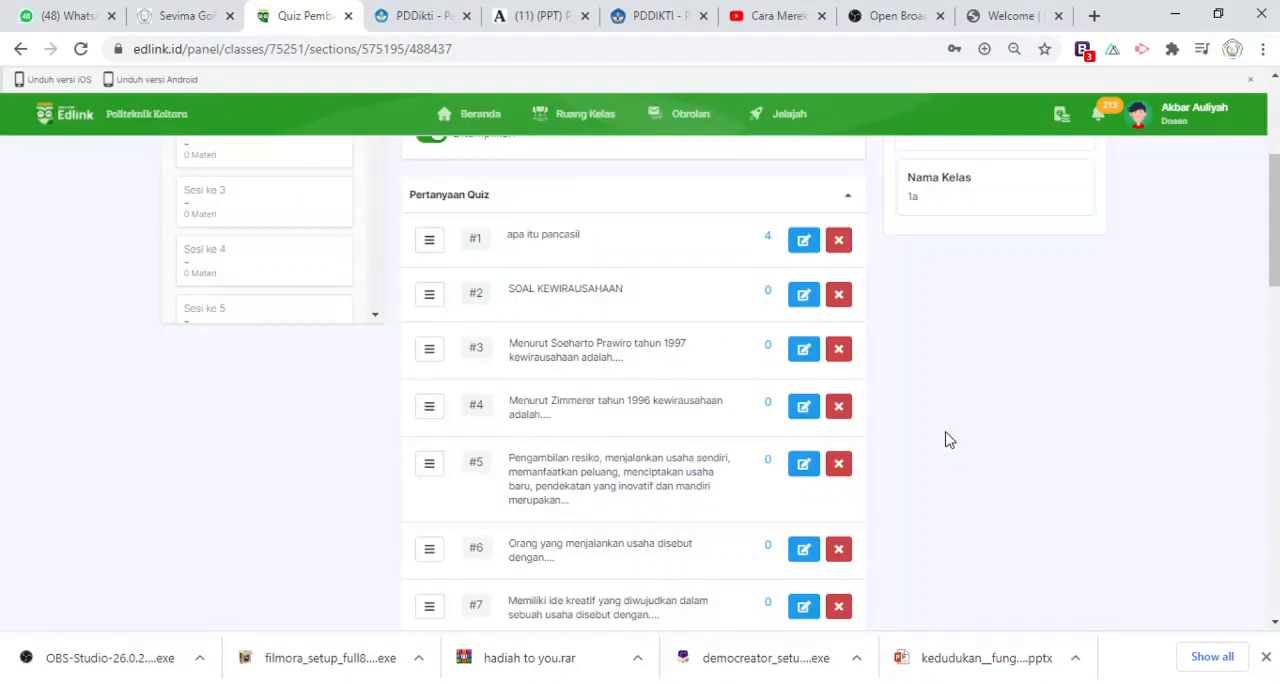
Delete the imported heading entry "SOAL KEWIRAUSAHAAN" from the quiz questions and confirm the removal
mouse_move(1273, 285)
left_mouse_down()
mouse_move(1273, 368)
mouse_move(1273, 282)
left_mouse_up()
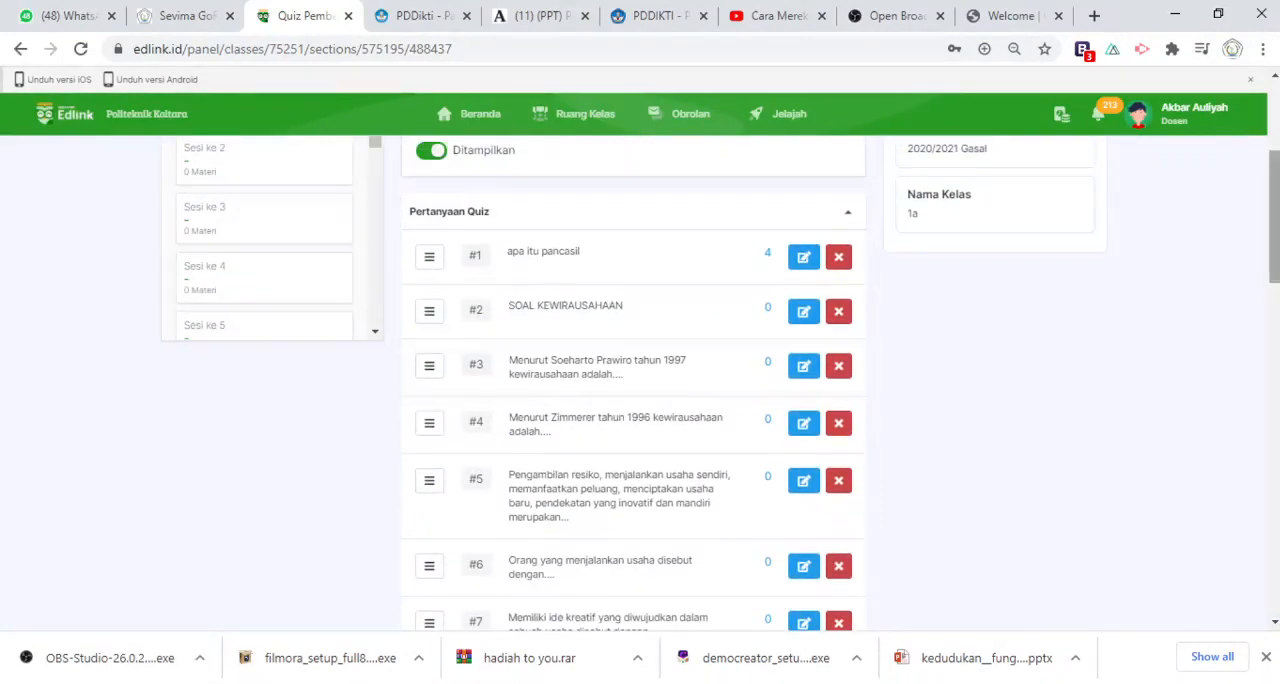
left_click(840, 314)
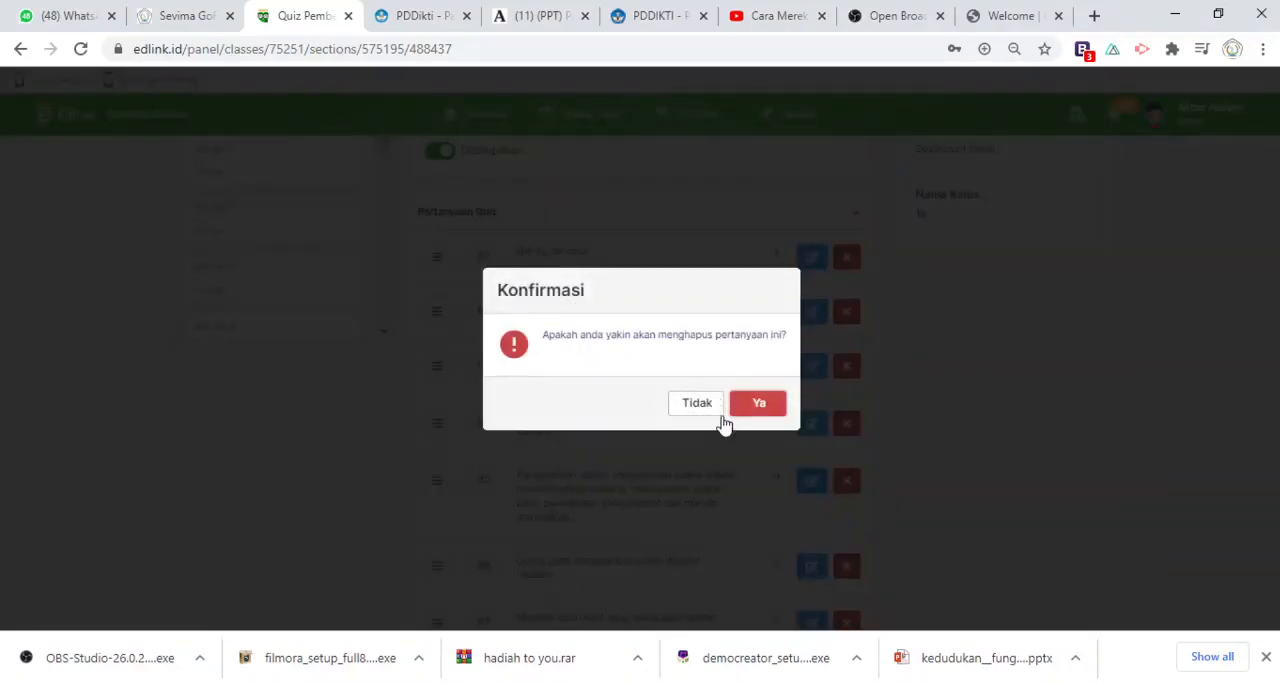
left_click(752, 404)
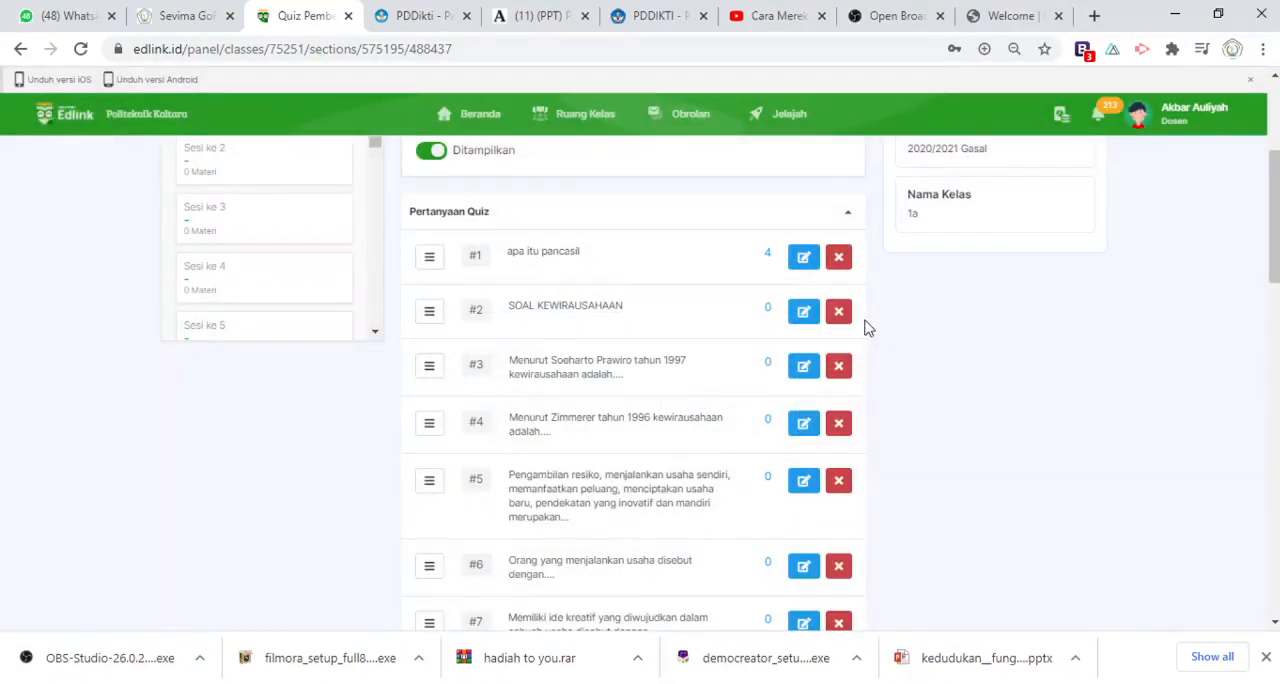
left_click(843, 318)
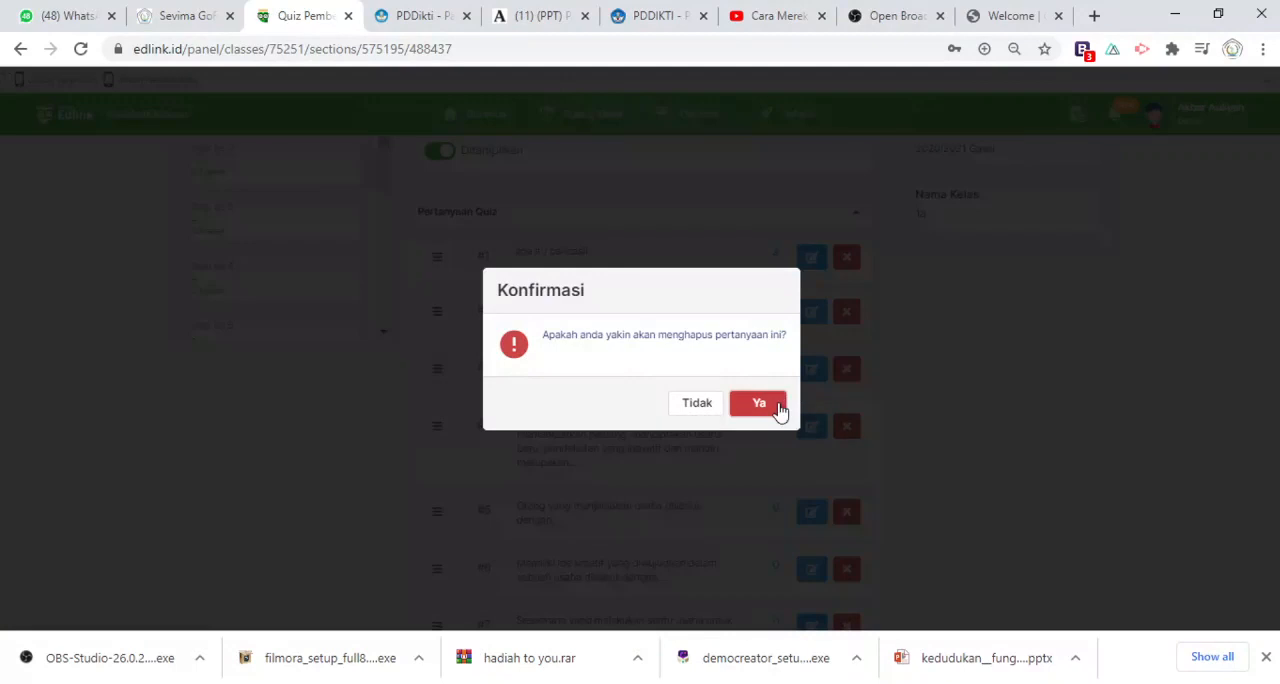
left_click(775, 407)
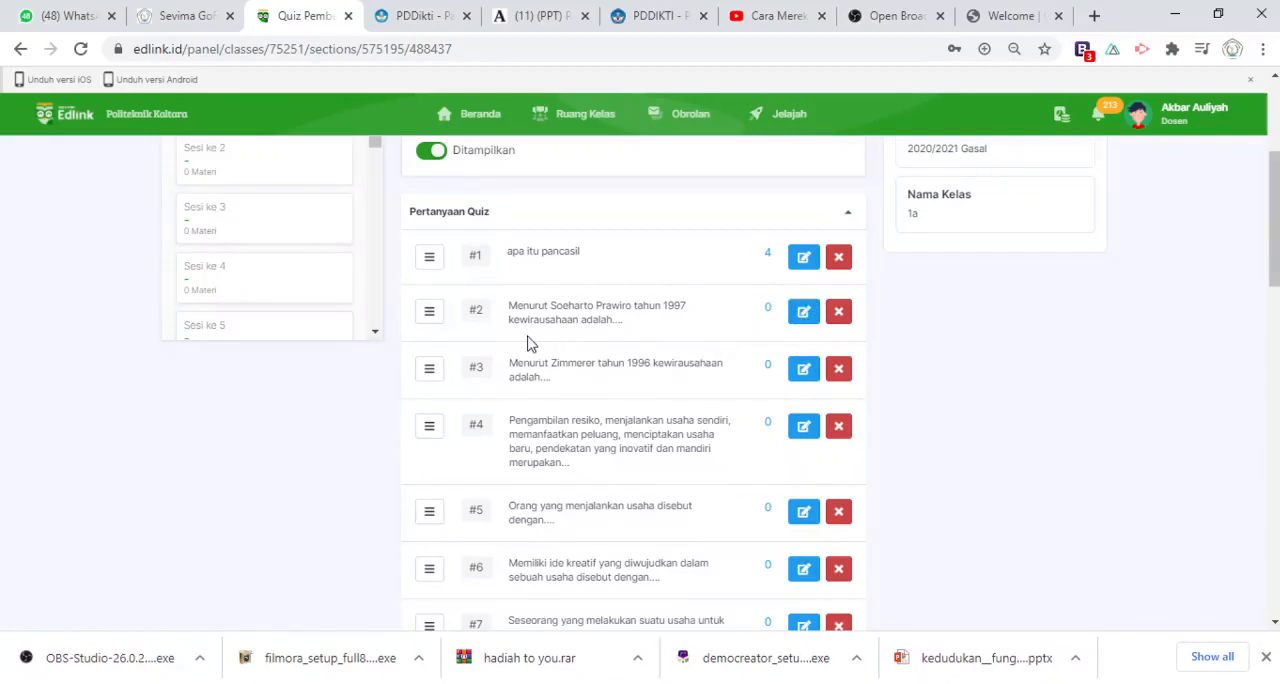
Edit question 2 about Soeharto Prawiro, setting its weight to 4 and adding answer options A to E
left_click(805, 314)
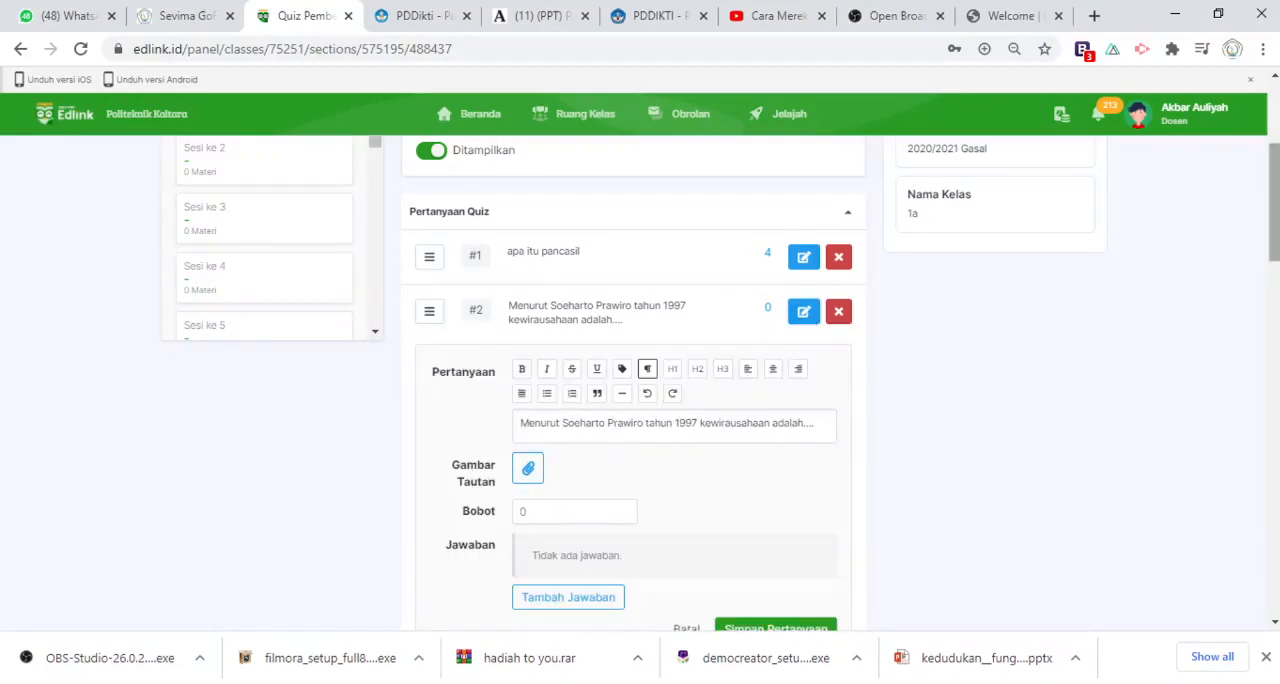
left_click_drag(1276, 185, 1276, 211)
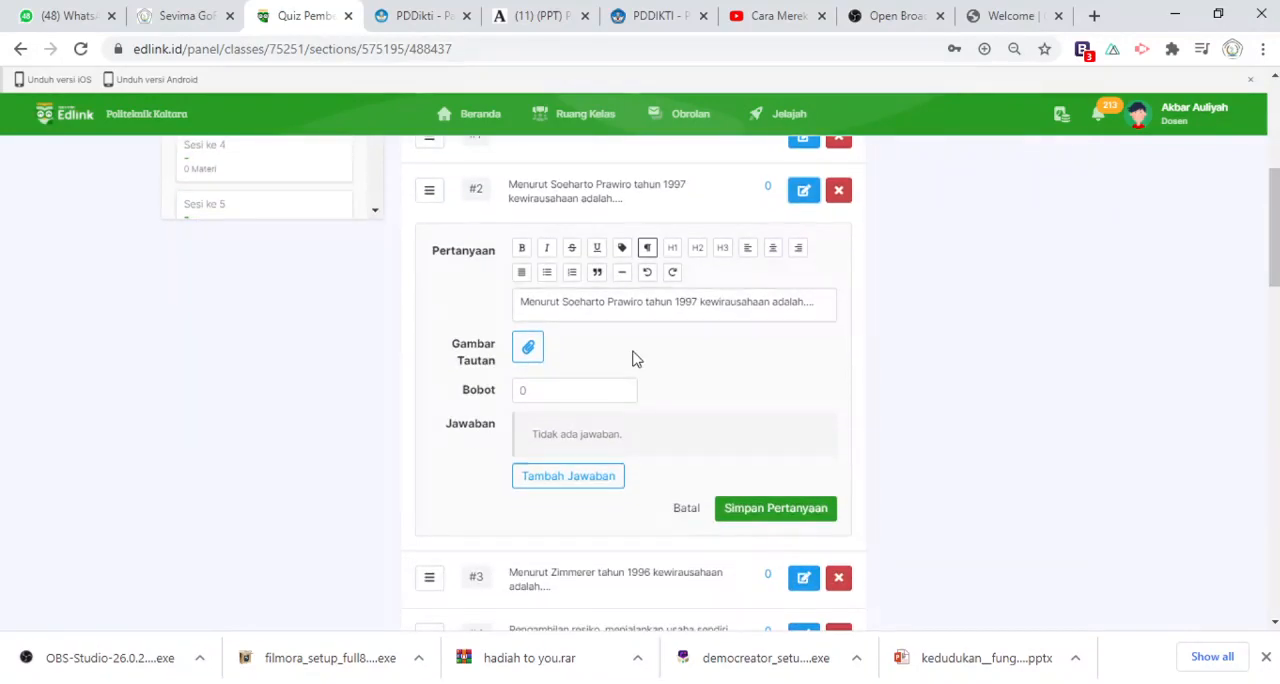
left_click(540, 386)
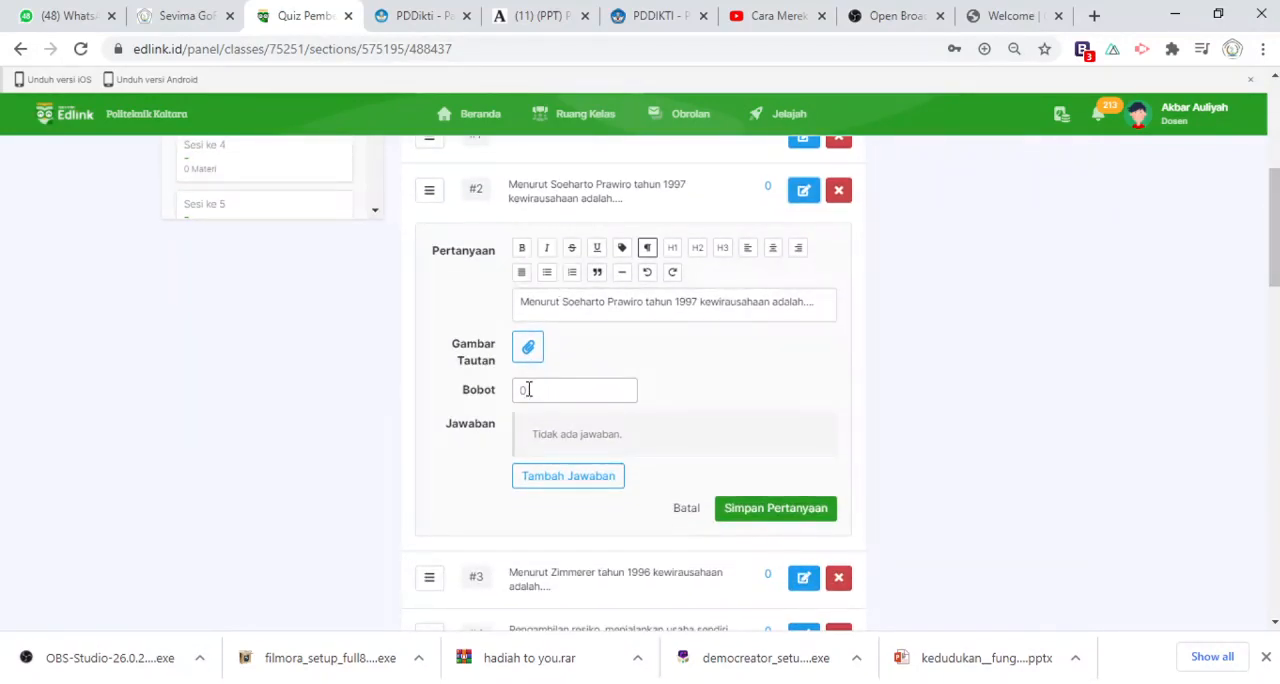
double_click(527, 389)
type("4")
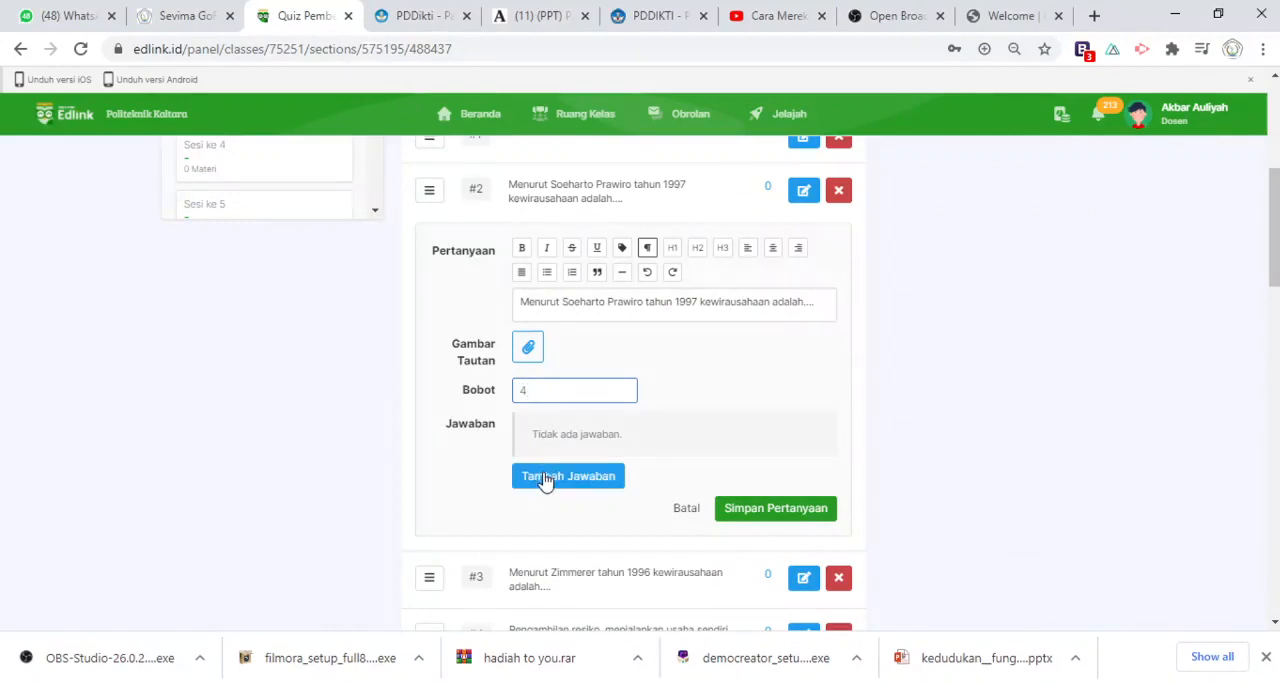
double_click(545, 478)
double_click(545, 476)
left_click(545, 476)
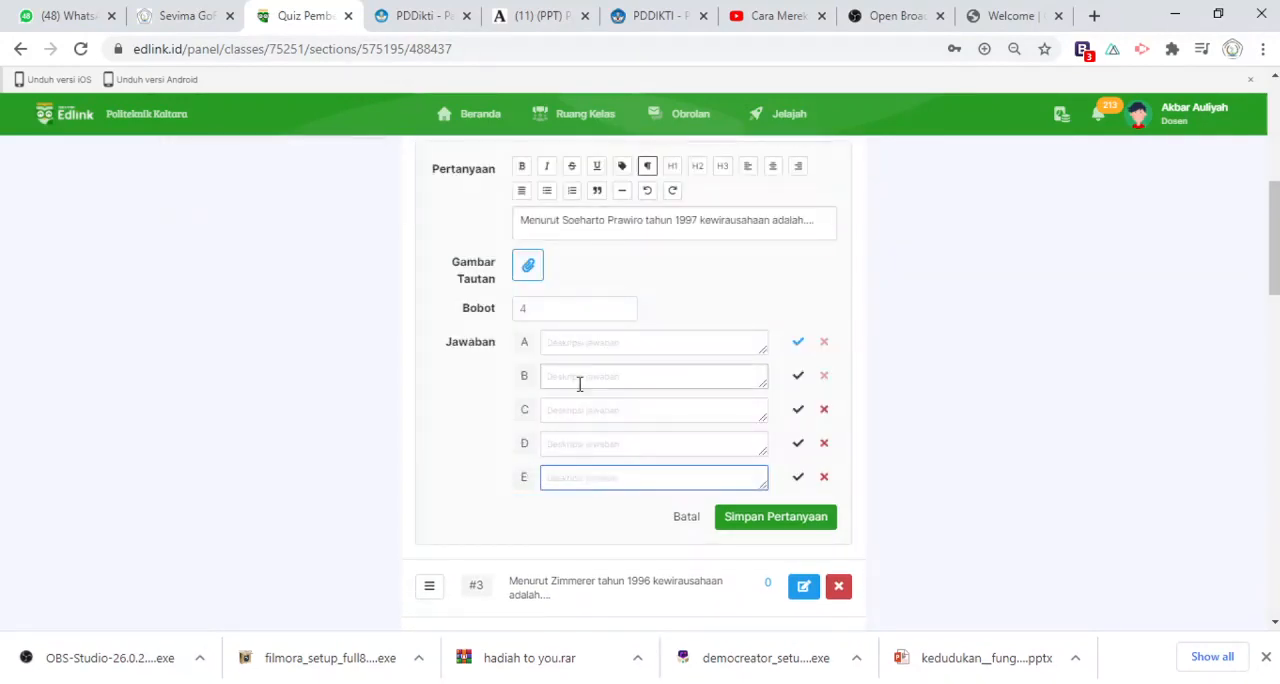
Fill question 2's answers A to E with "wewed", "dsdd", "cdvcdc", "vfdvfdfd" and "assad"
type("assad")
left_click(577, 375)
type("dsda")
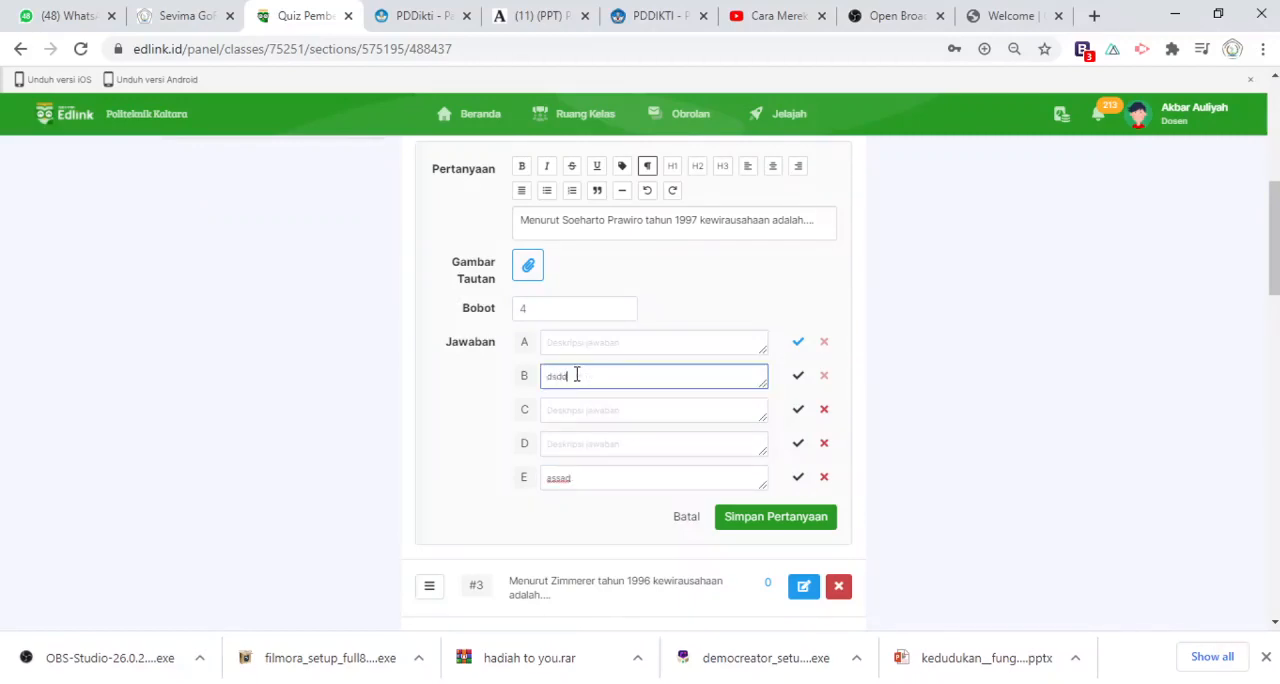
left_click(567, 344)
type("wewed")
left_click(575, 405)
type("cdvcdc")
left_click(568, 437)
type("vfdvfdfd")
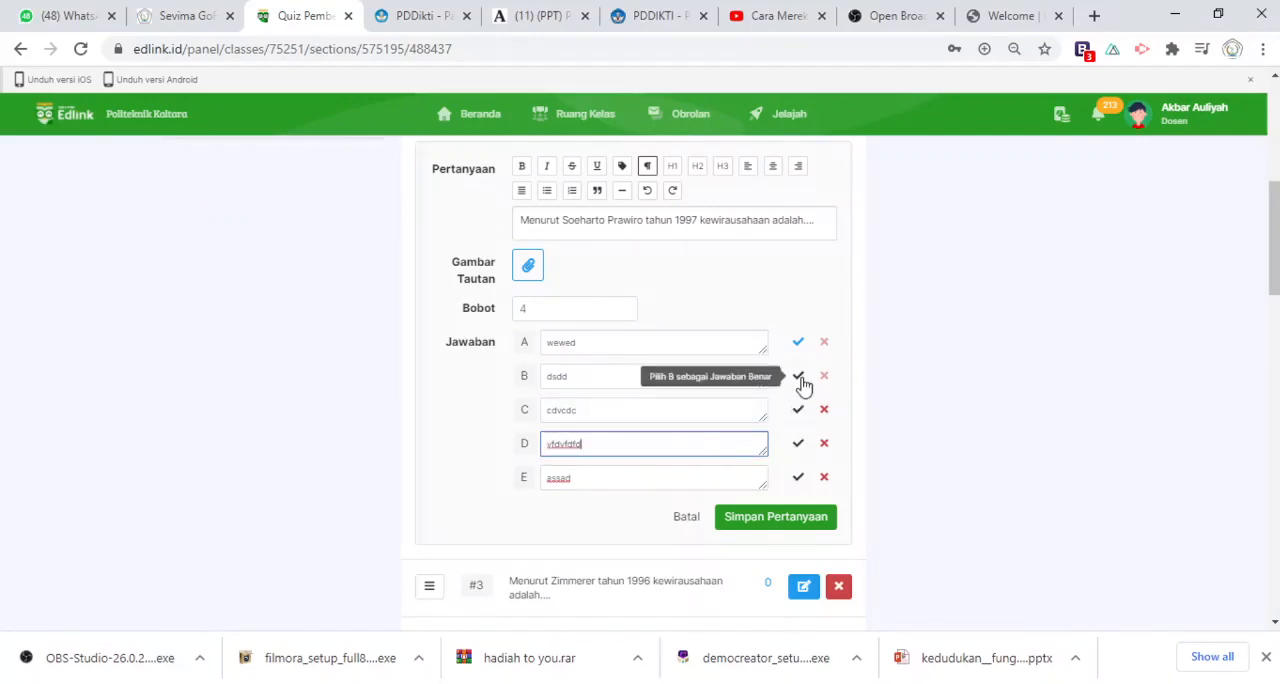
Mark answer D as the correct one for question 2 and save the question
left_click(799, 446)
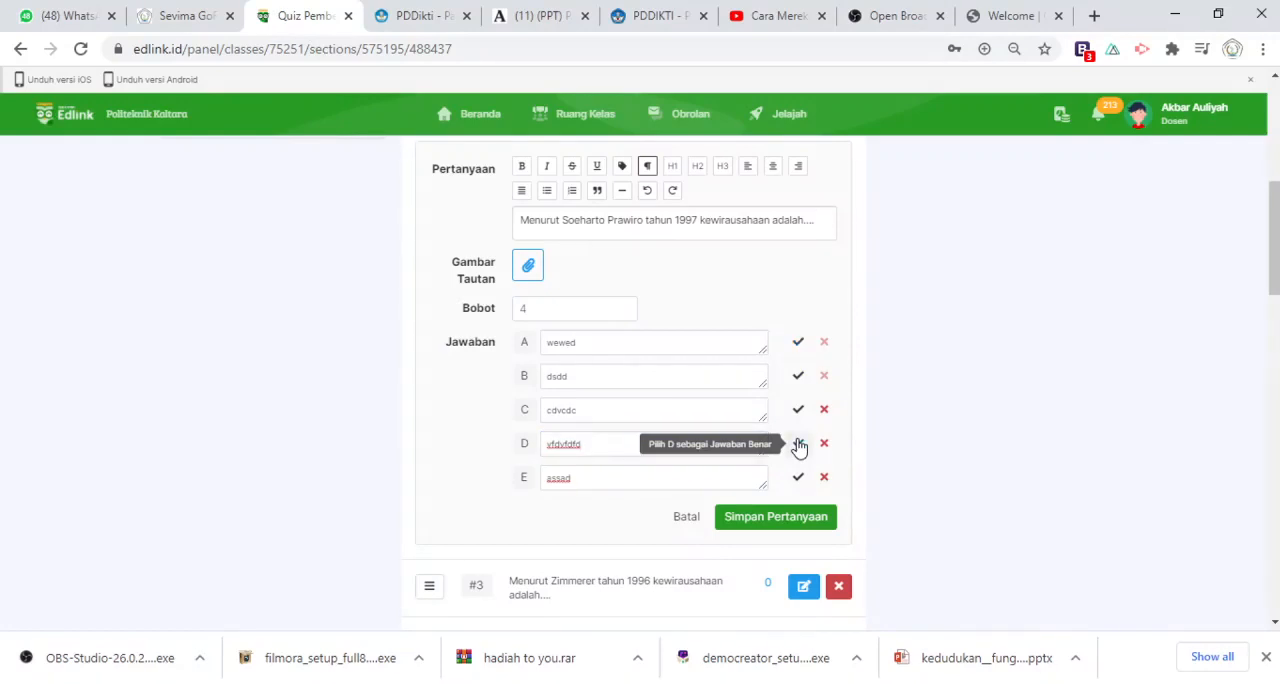
left_click(772, 524)
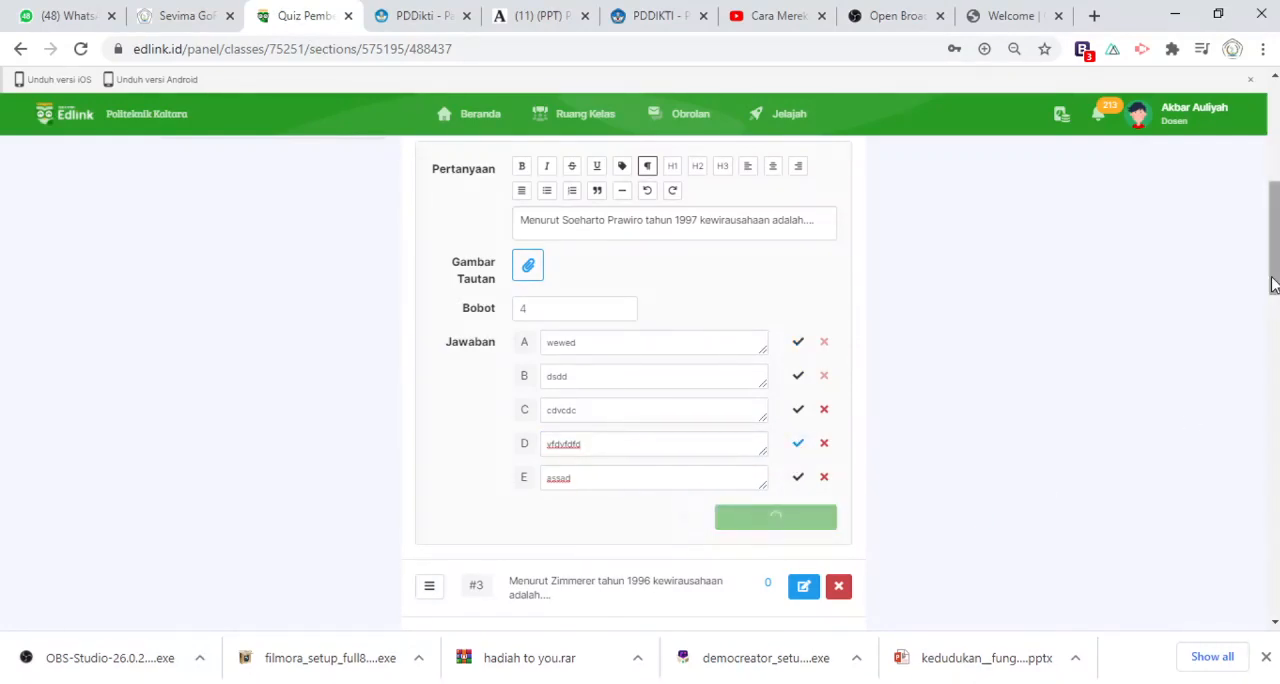
Save the "pancasila 2020" quiz and return to the session 8 materials list
left_click_drag(1275, 267, 1273, 134)
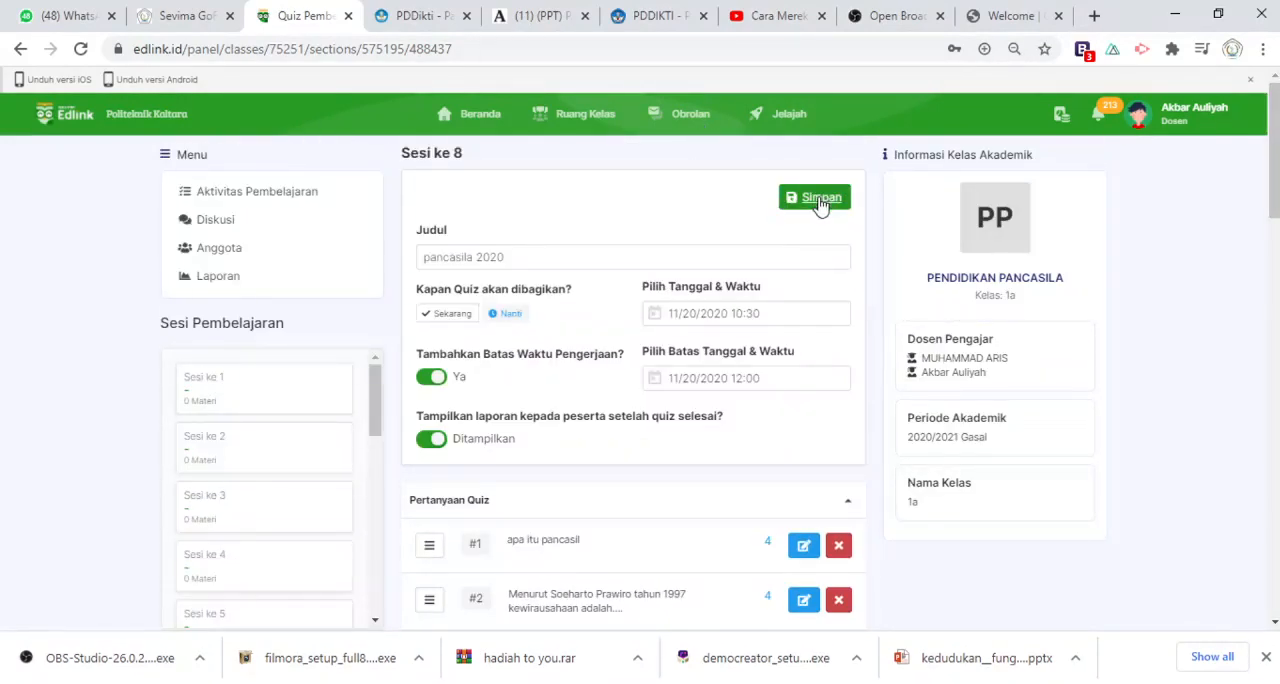
left_click(818, 198)
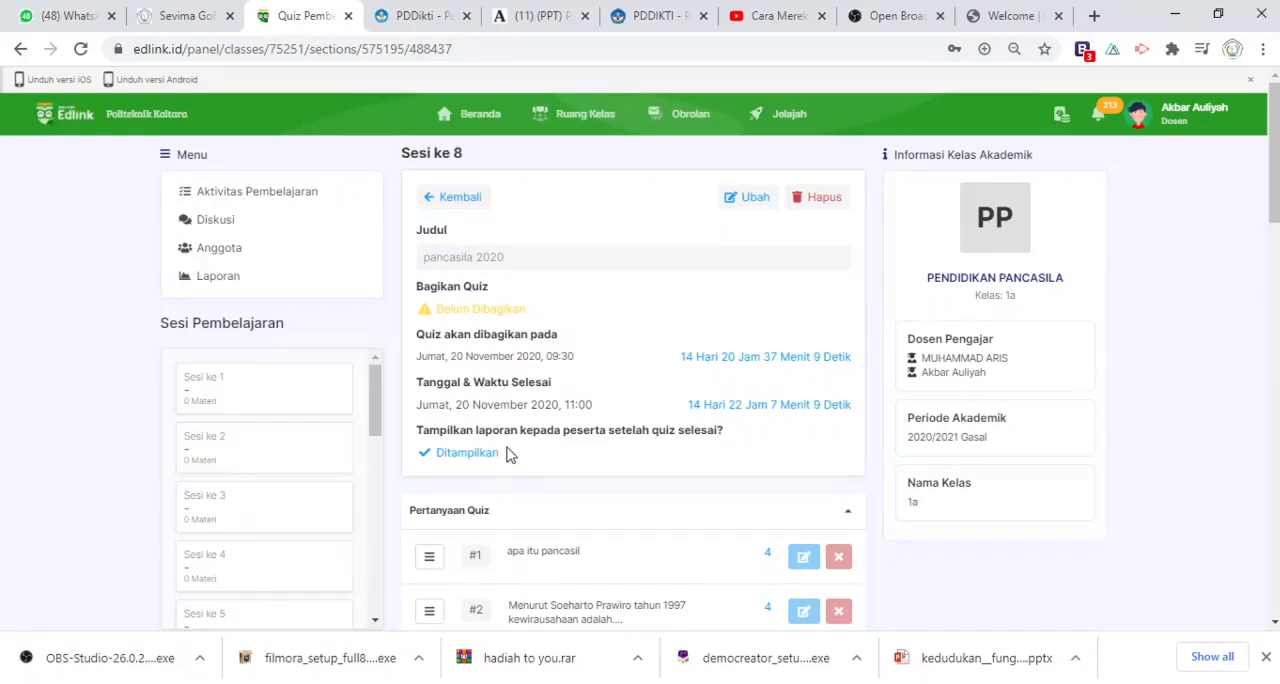
left_click(453, 197)
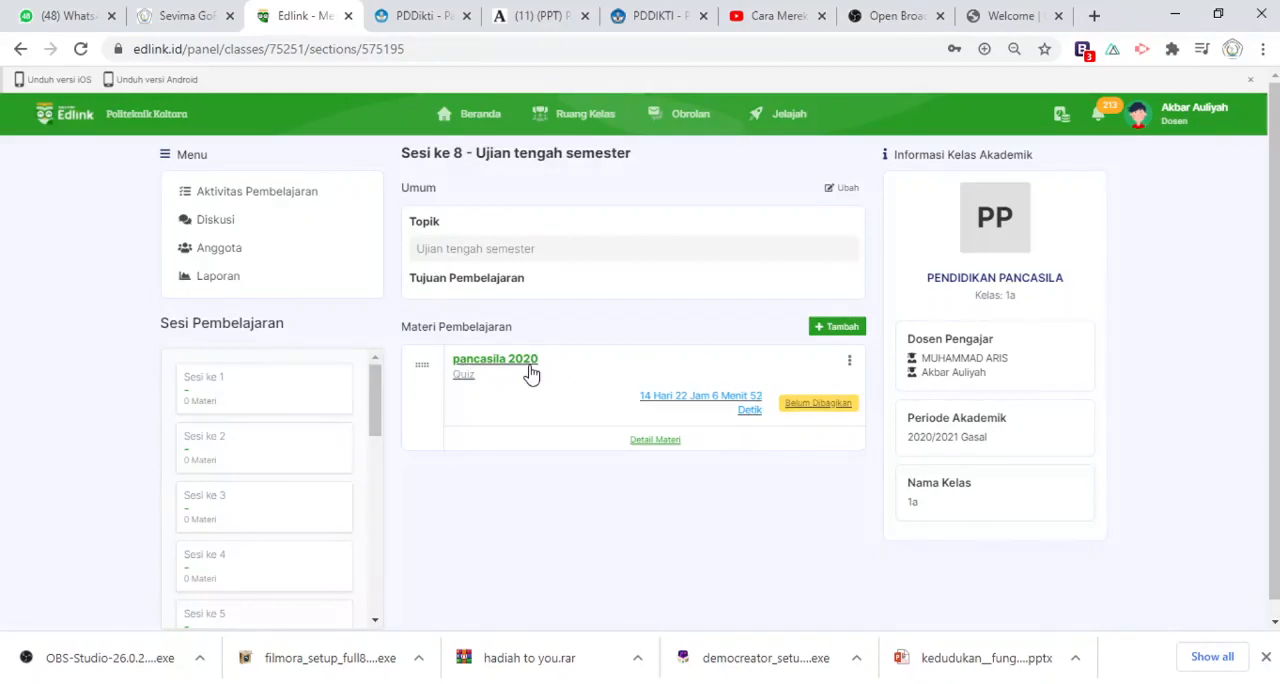
left_click(849, 362)
left_click(848, 366)
left_click(850, 364)
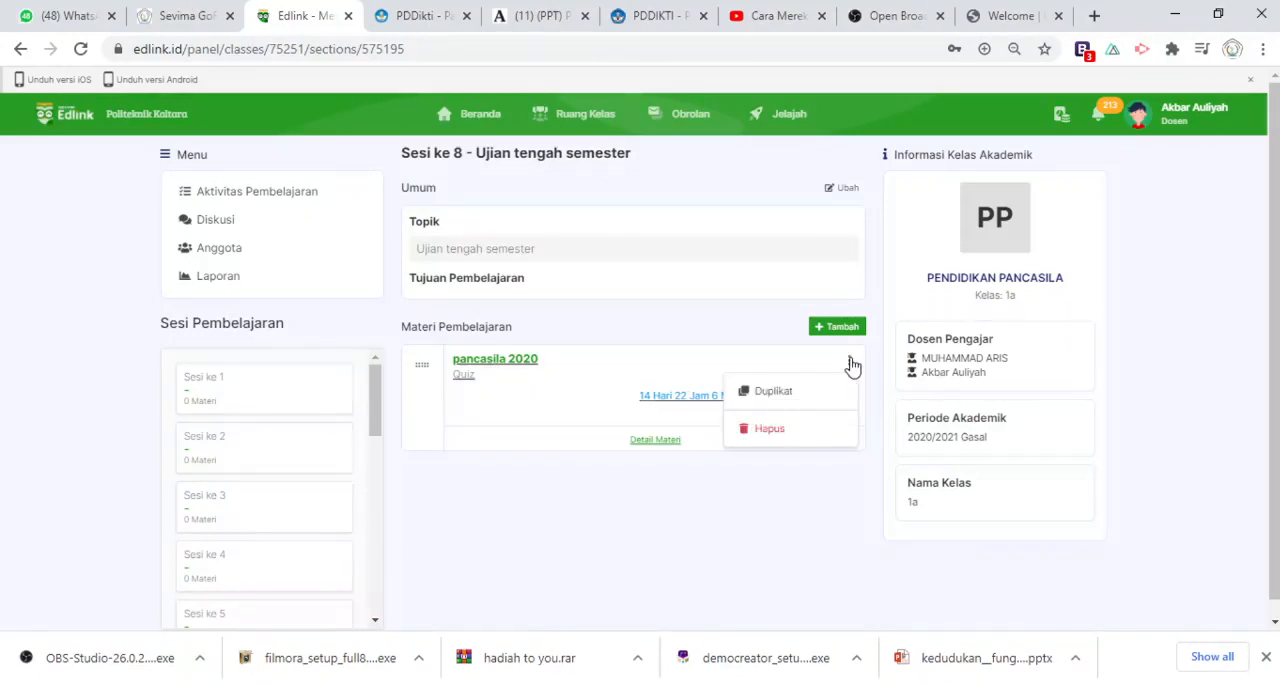
left_click(850, 364)
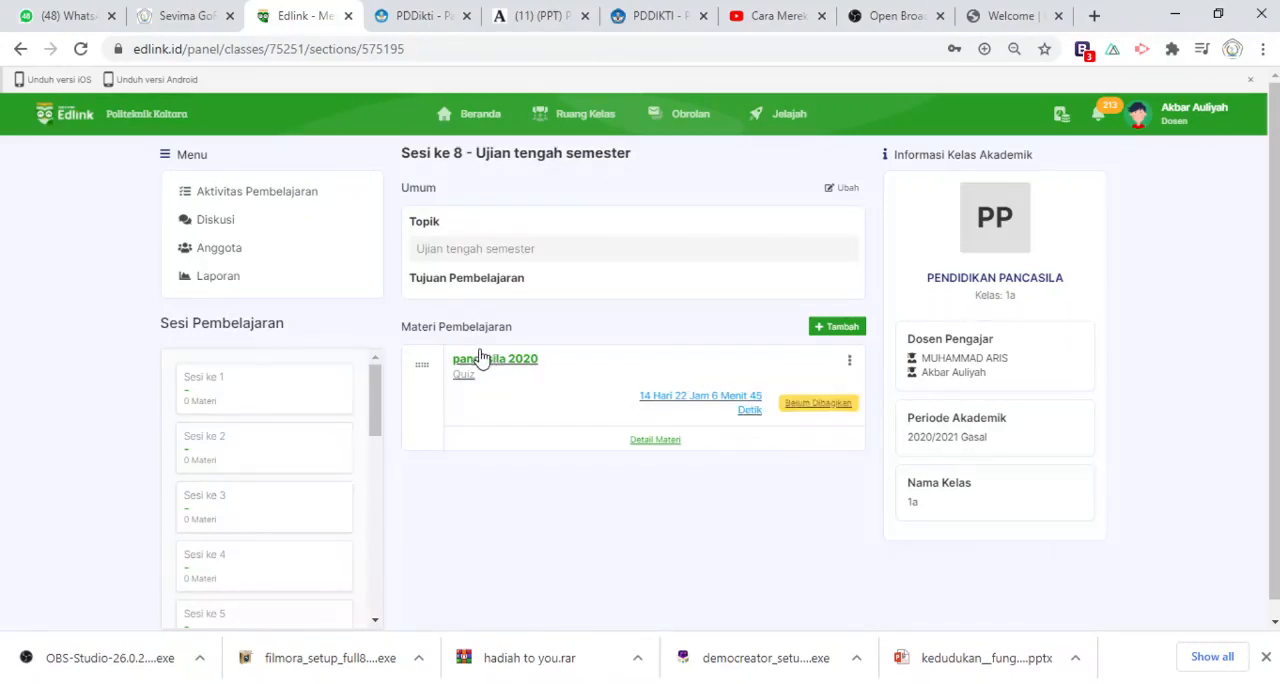
left_click(849, 364)
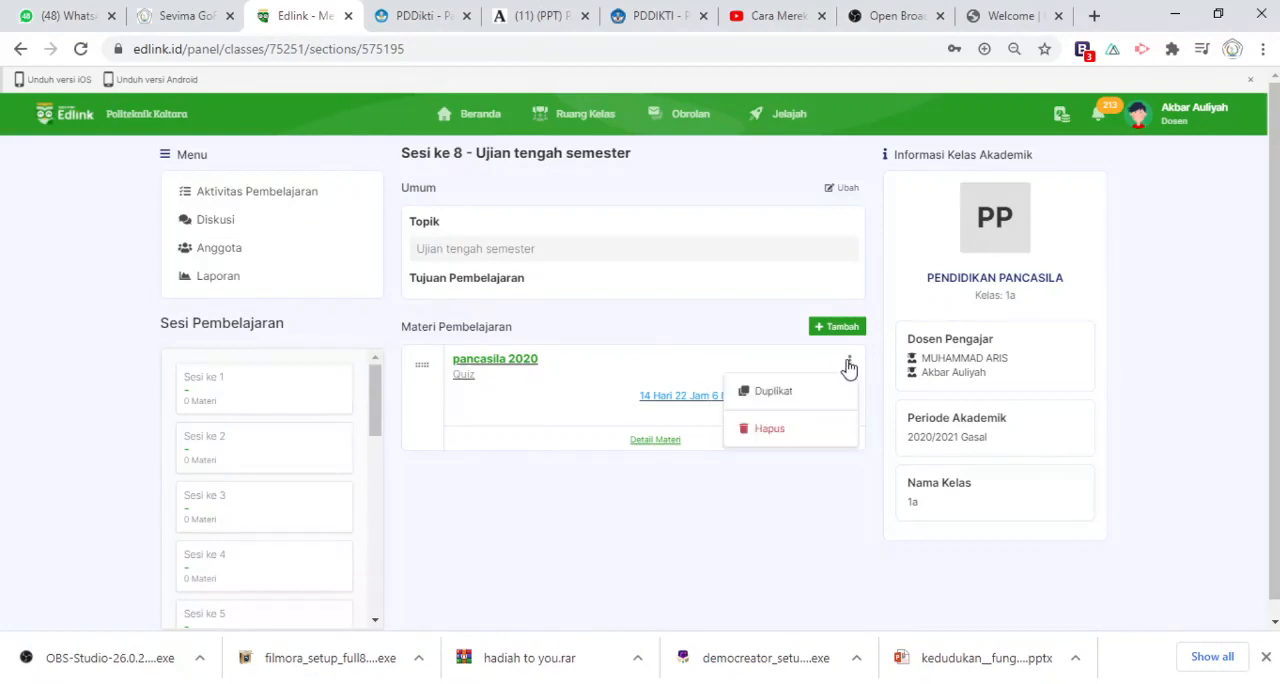
left_click(849, 365)
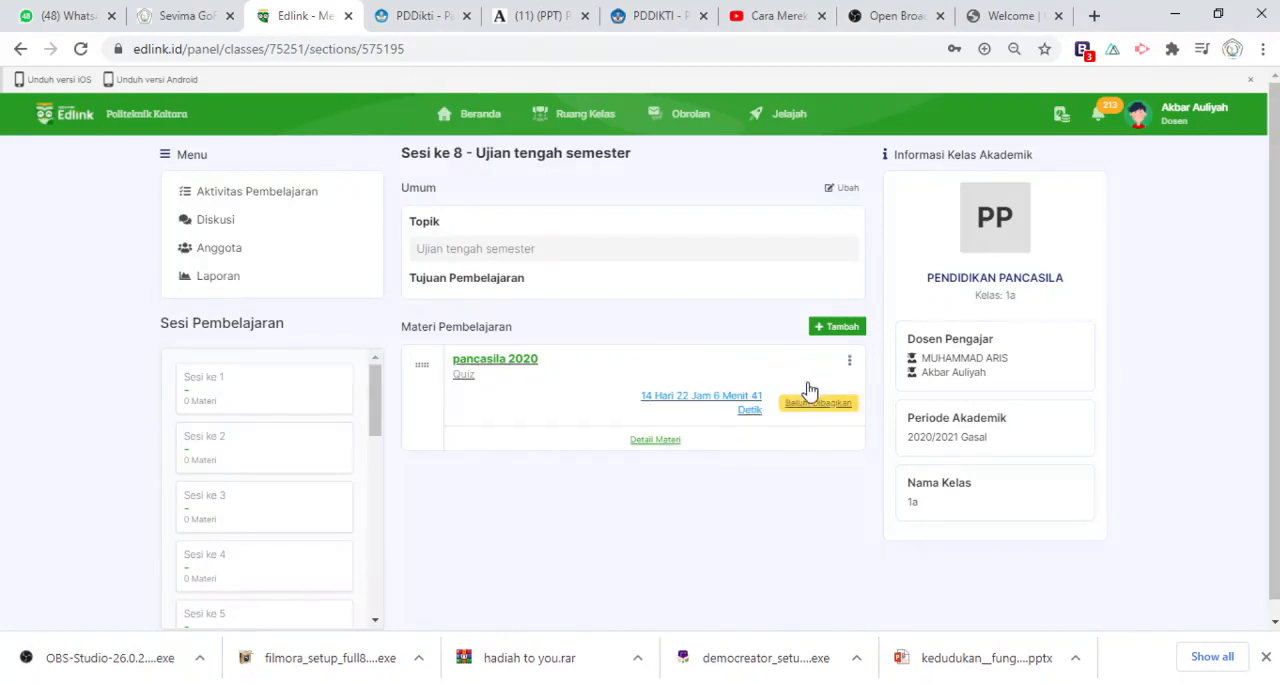
left_click(857, 361)
left_click(853, 364)
Start duplicating the "pancasila 2020" quiz, choosing class type Akademik, period 2020/2021 Gasal and class PENDIDIKAN PANCASILA (1b)
left_click(842, 366)
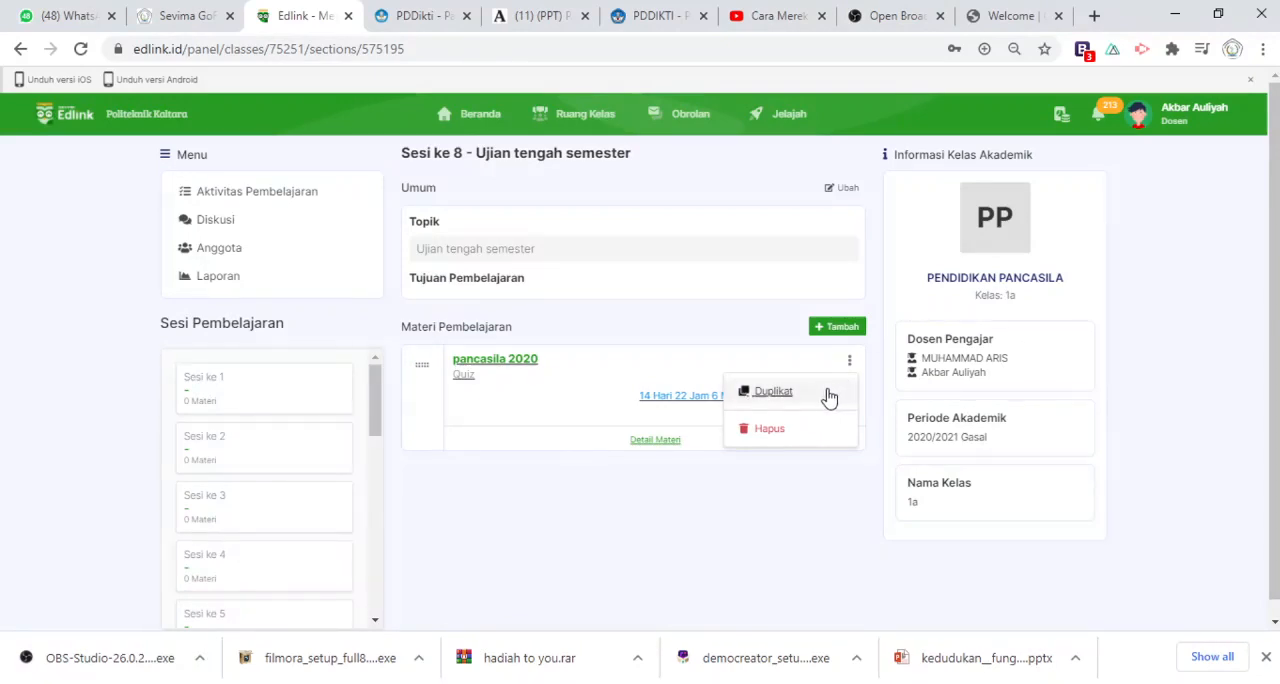
left_click(829, 395)
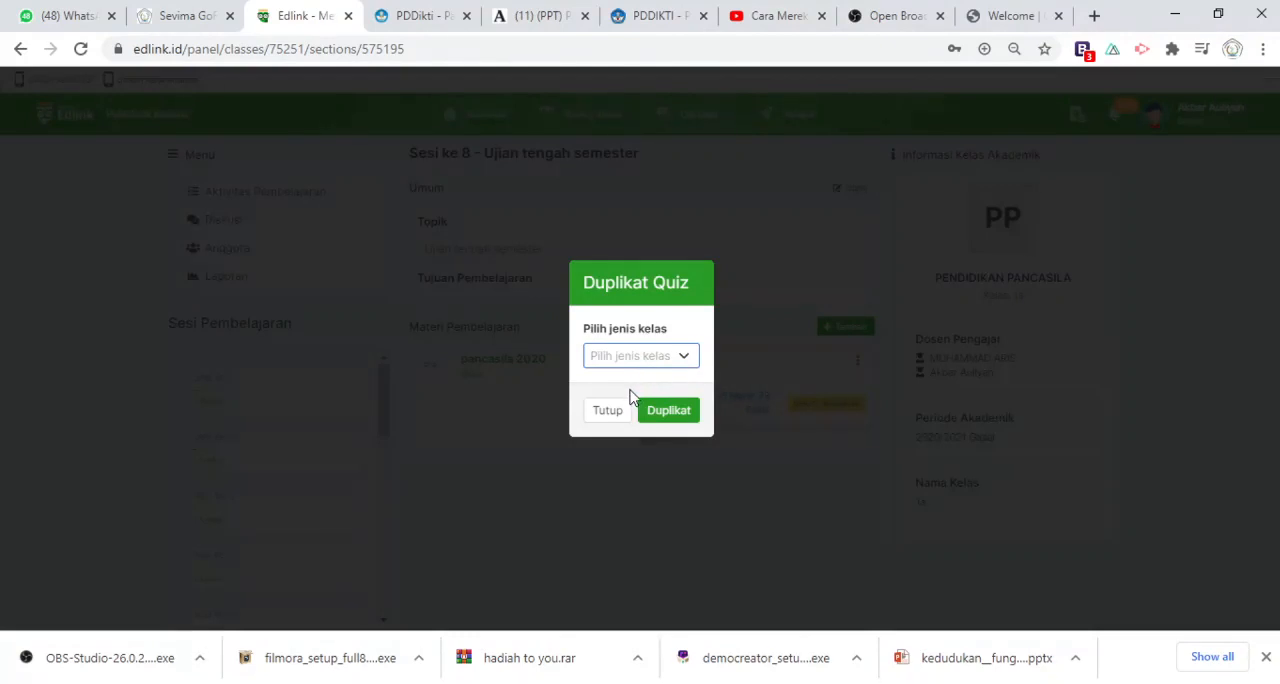
left_click(630, 397)
left_click(665, 390)
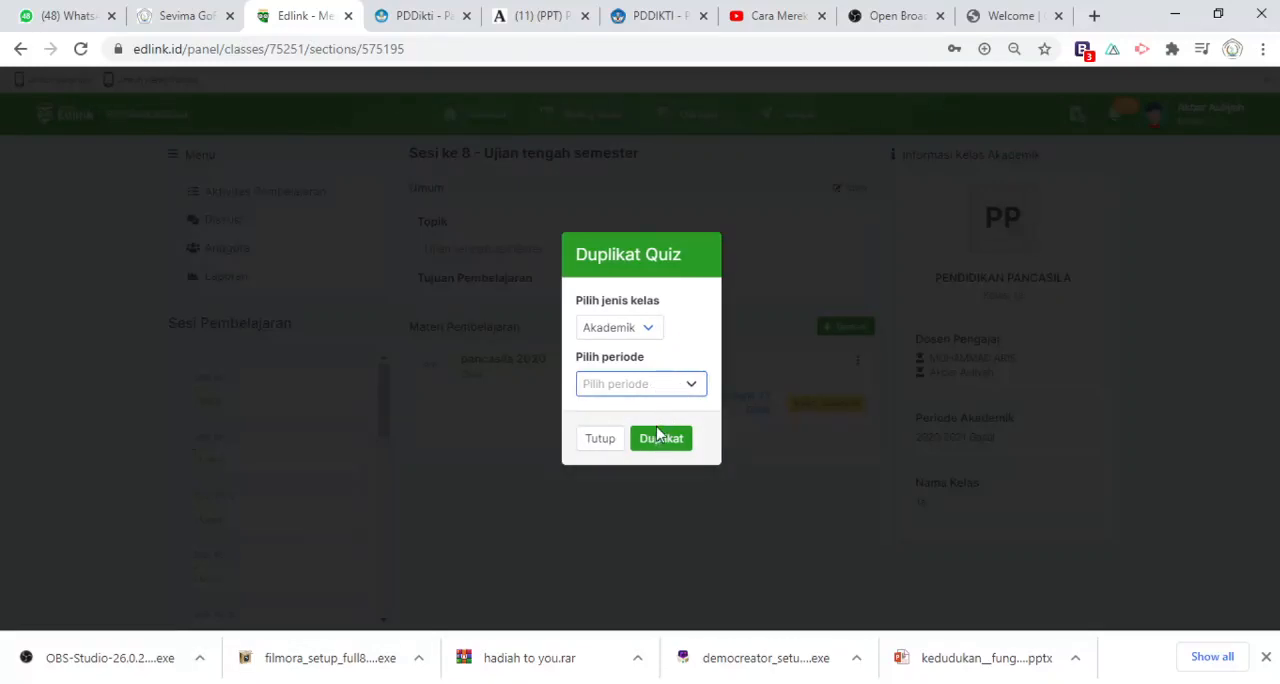
left_click(658, 430)
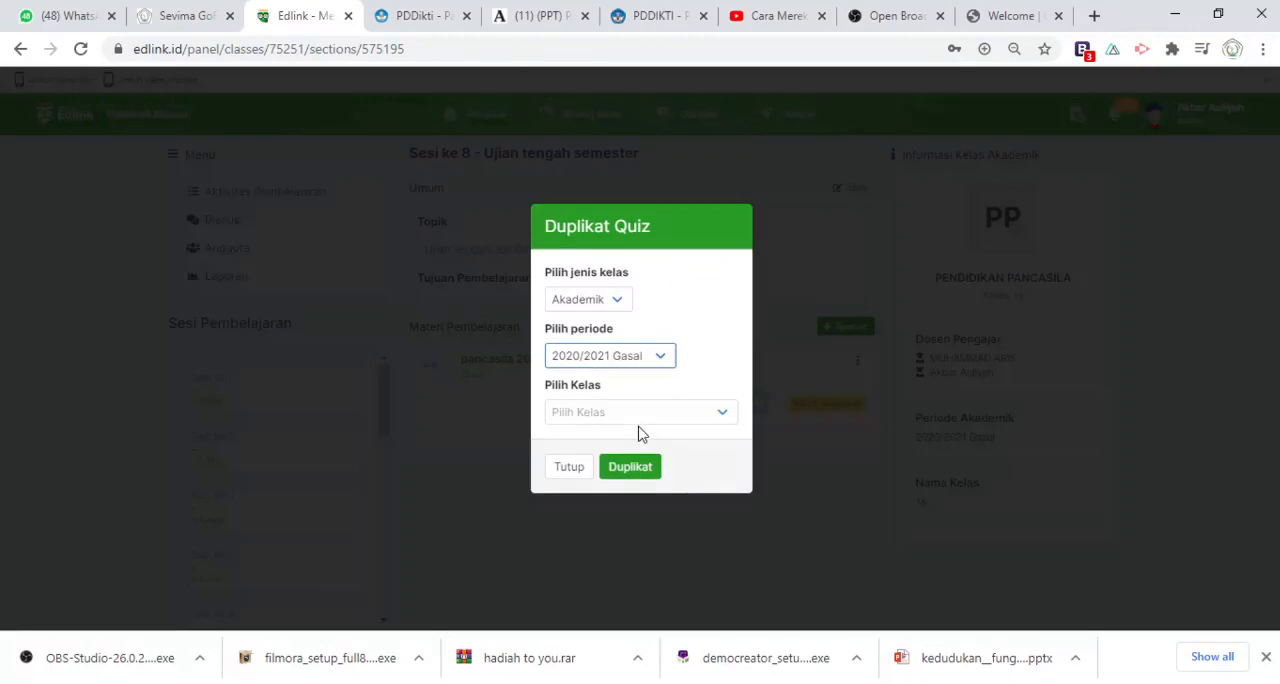
left_click(666, 418)
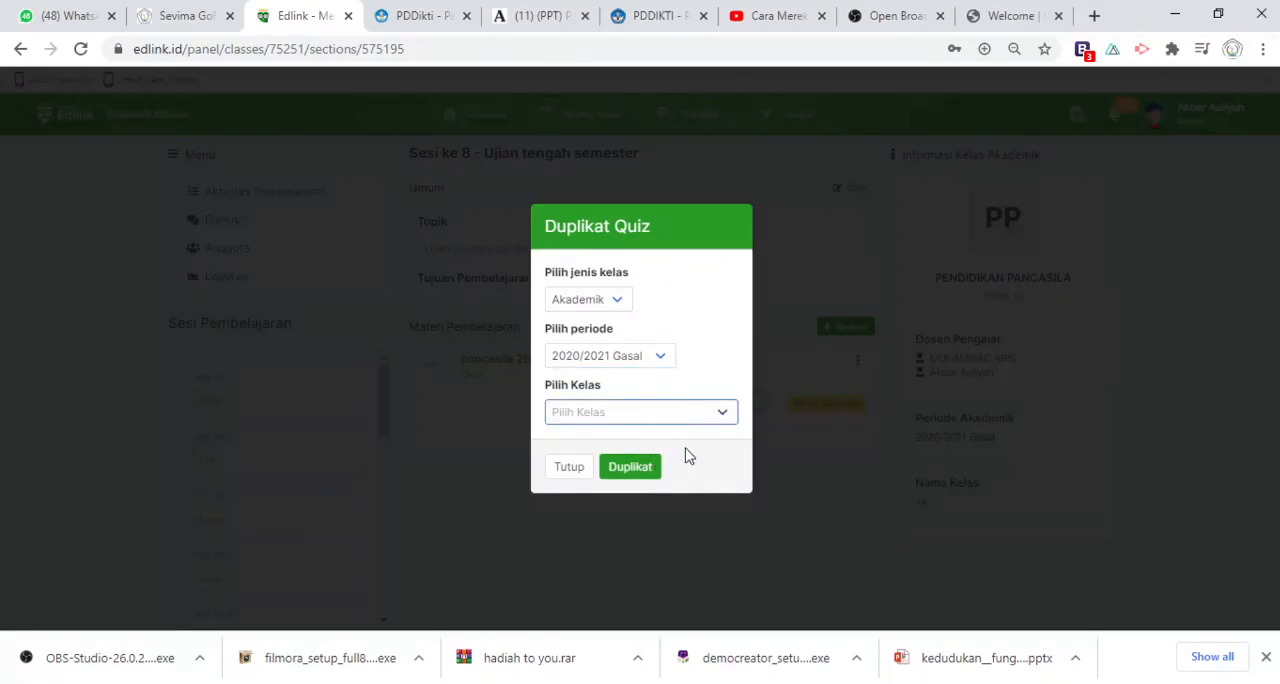
left_click(630, 480)
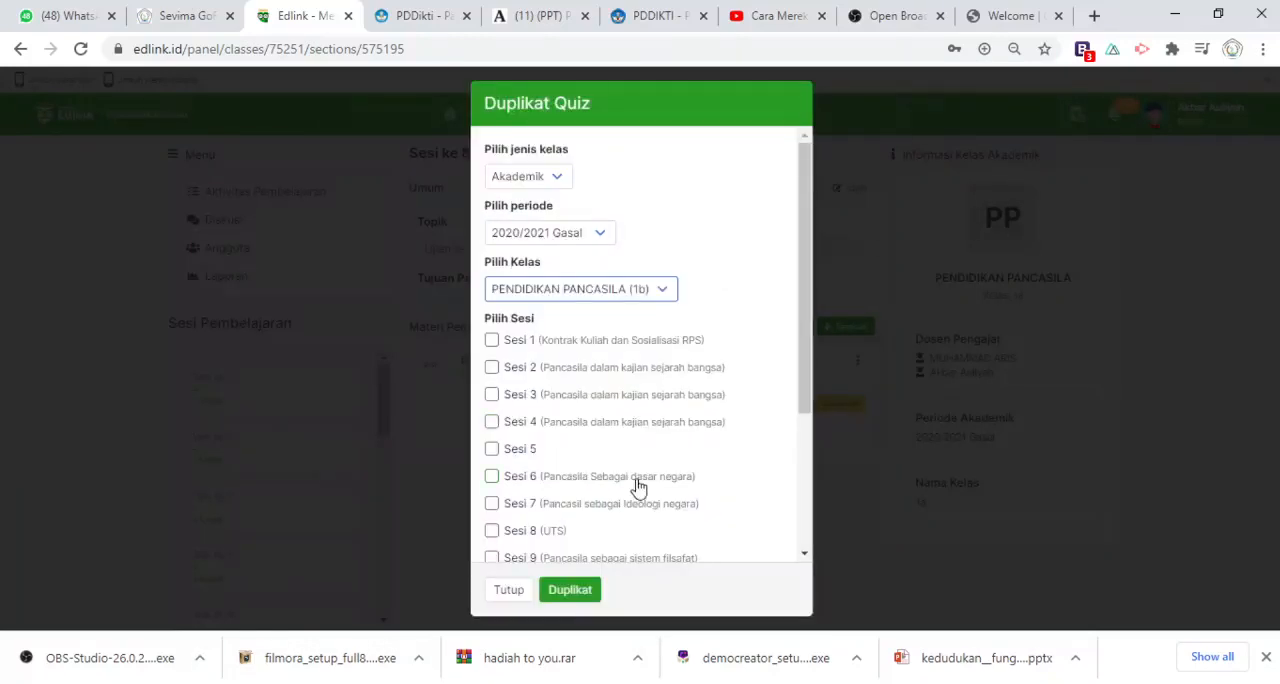
Select Sesi 8 (UTS) as the target session and confirm the quiz duplication
left_click_drag(806, 312, 797, 383)
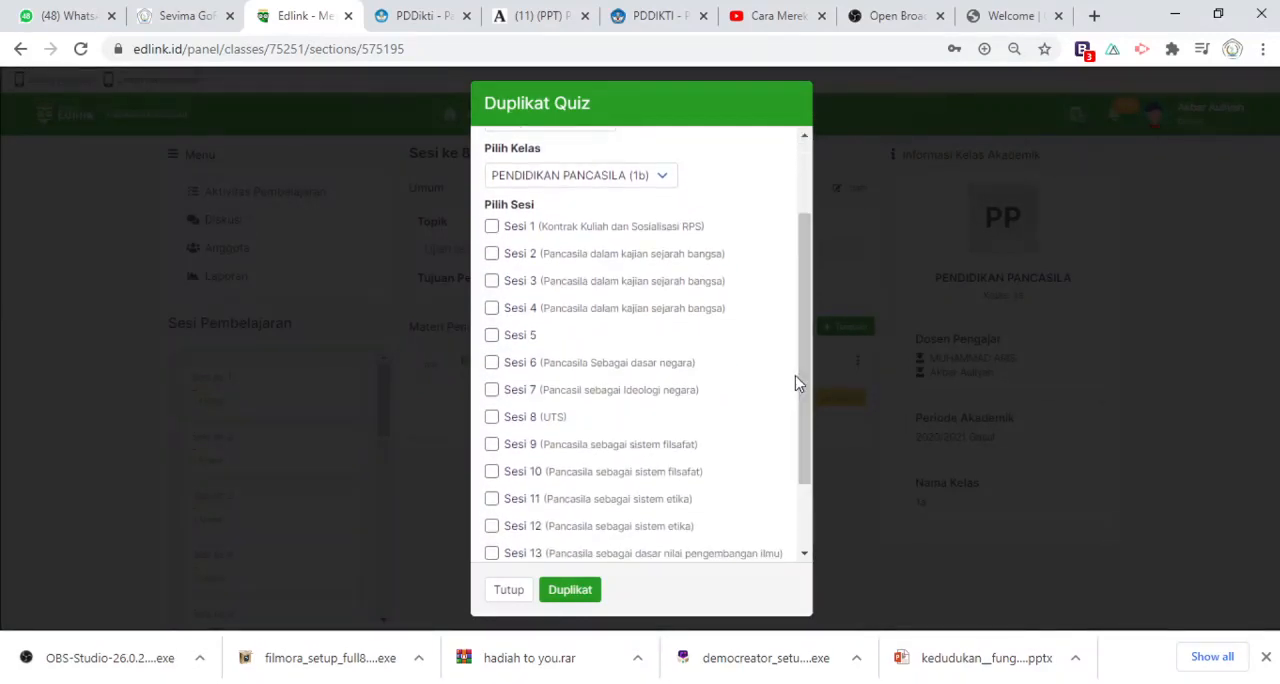
left_click(492, 419)
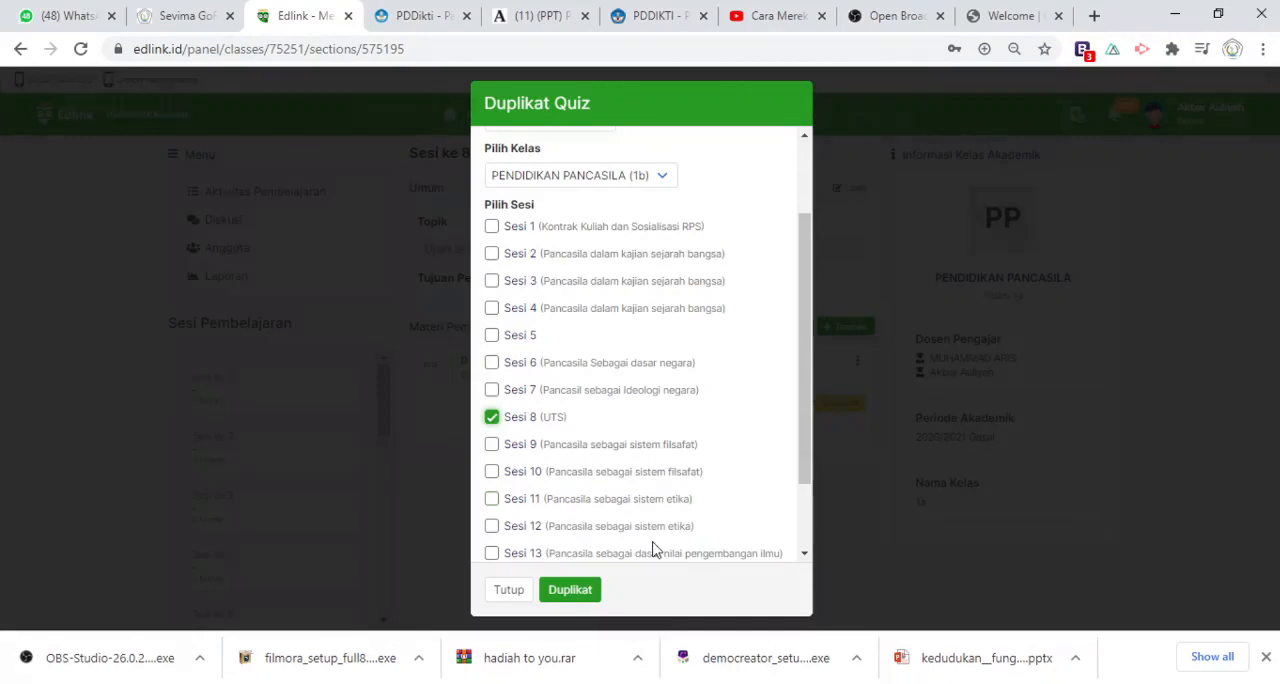
left_click(574, 592)
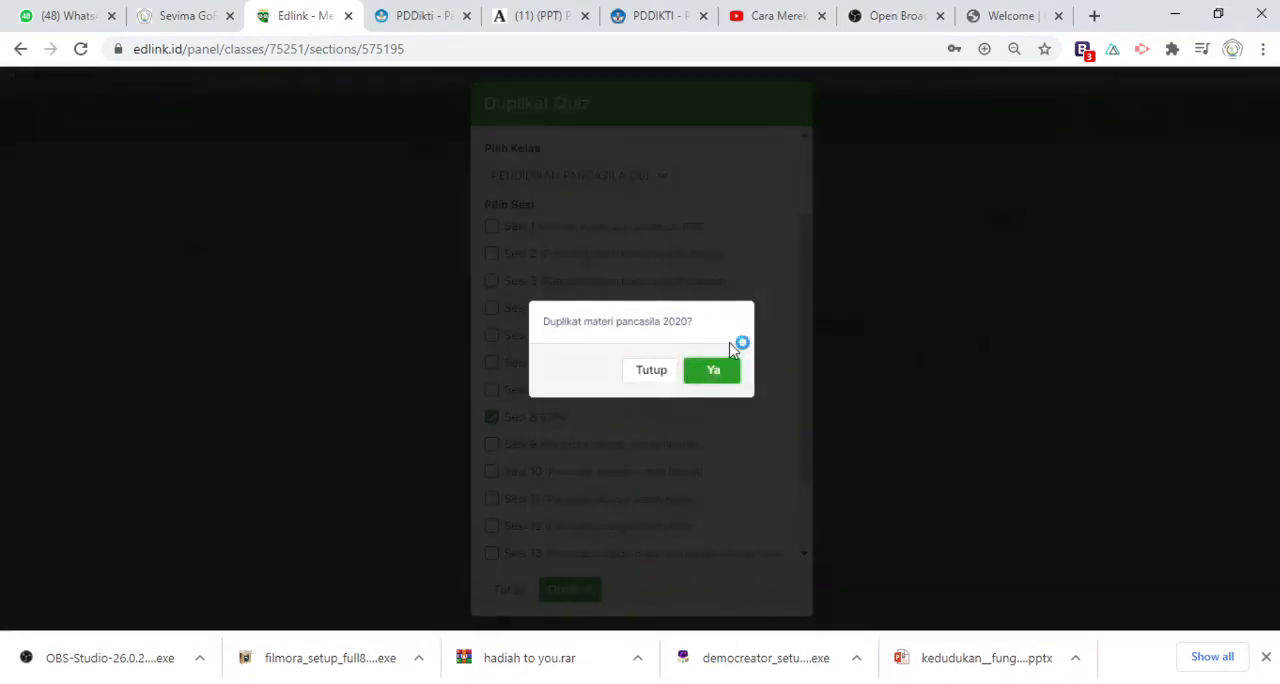
left_click(713, 372)
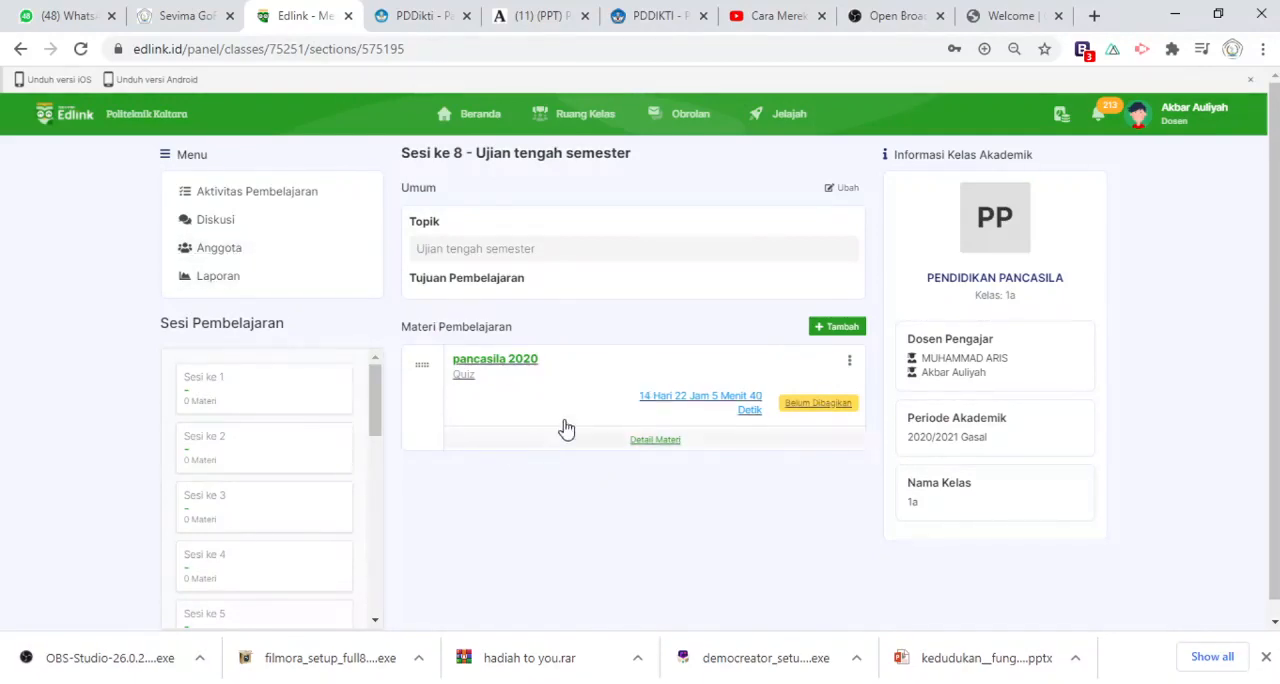
Open session 8 (UTS) in the learning activities of class PENDIDIKAN PANCASILA 1b to check for the duplicated quiz
left_click(573, 124)
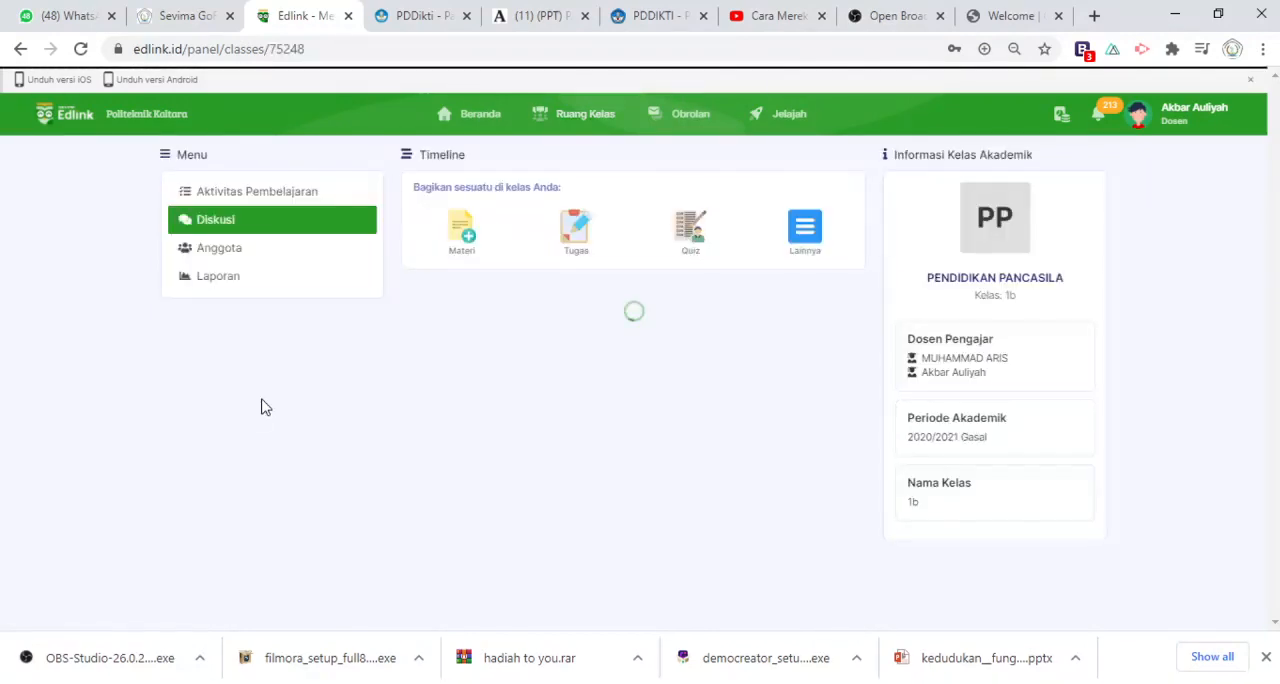
left_click(282, 193)
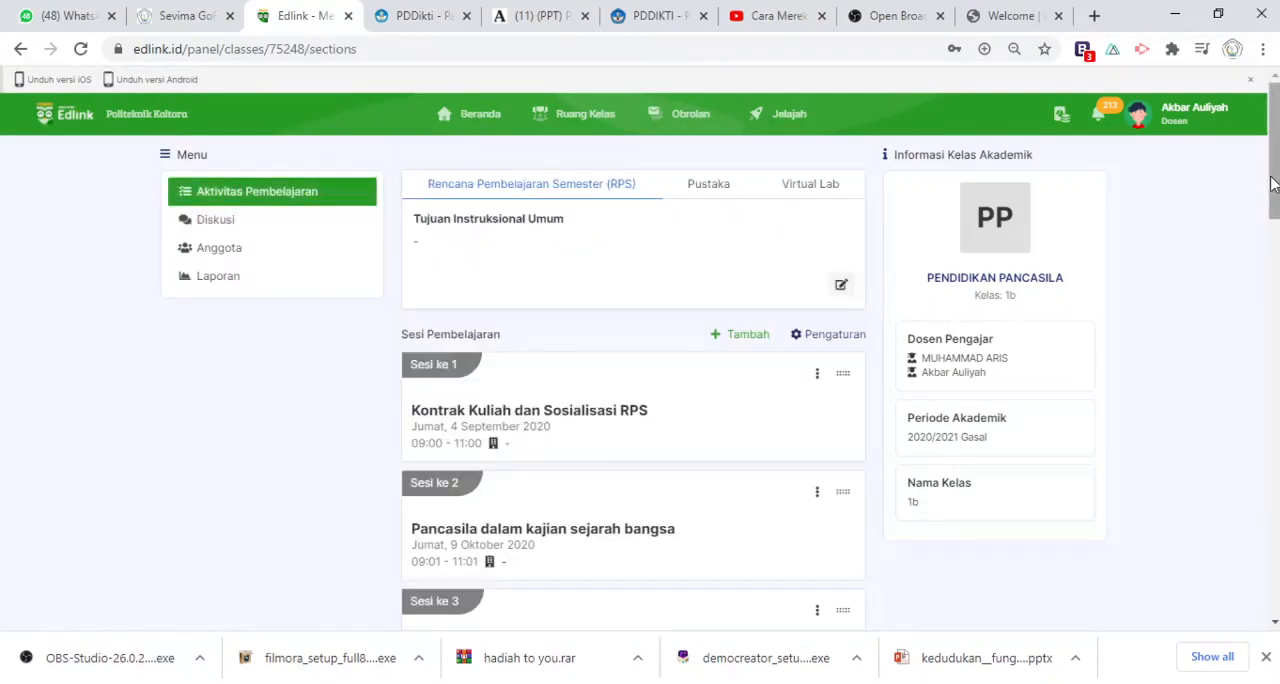
left_click_drag(1274, 184, 1277, 351)
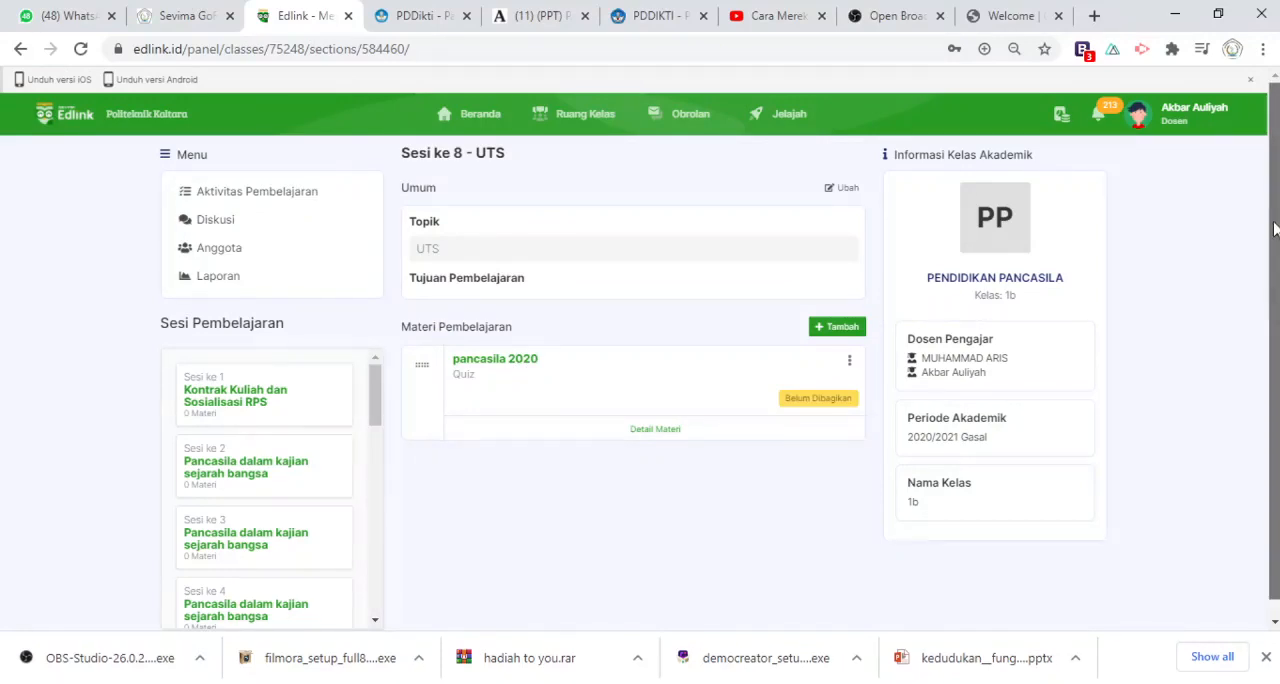
left_click_drag(1276, 297, 1262, 195)
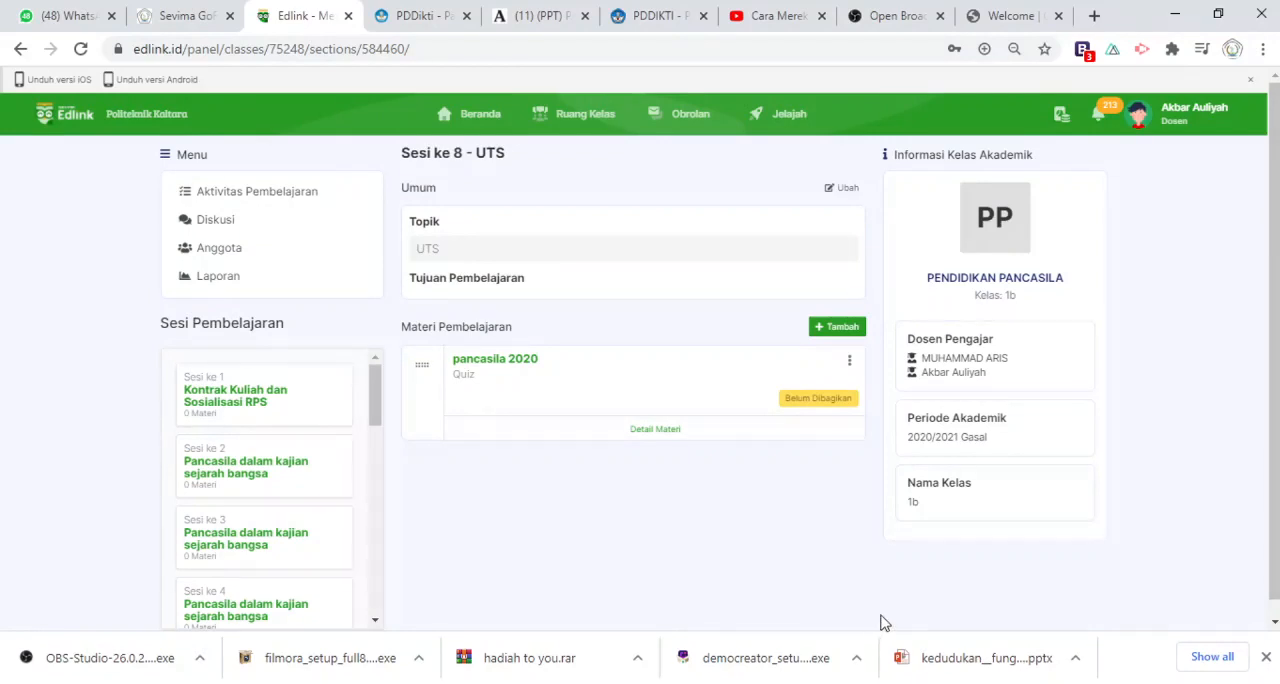
left_click(885, 683)
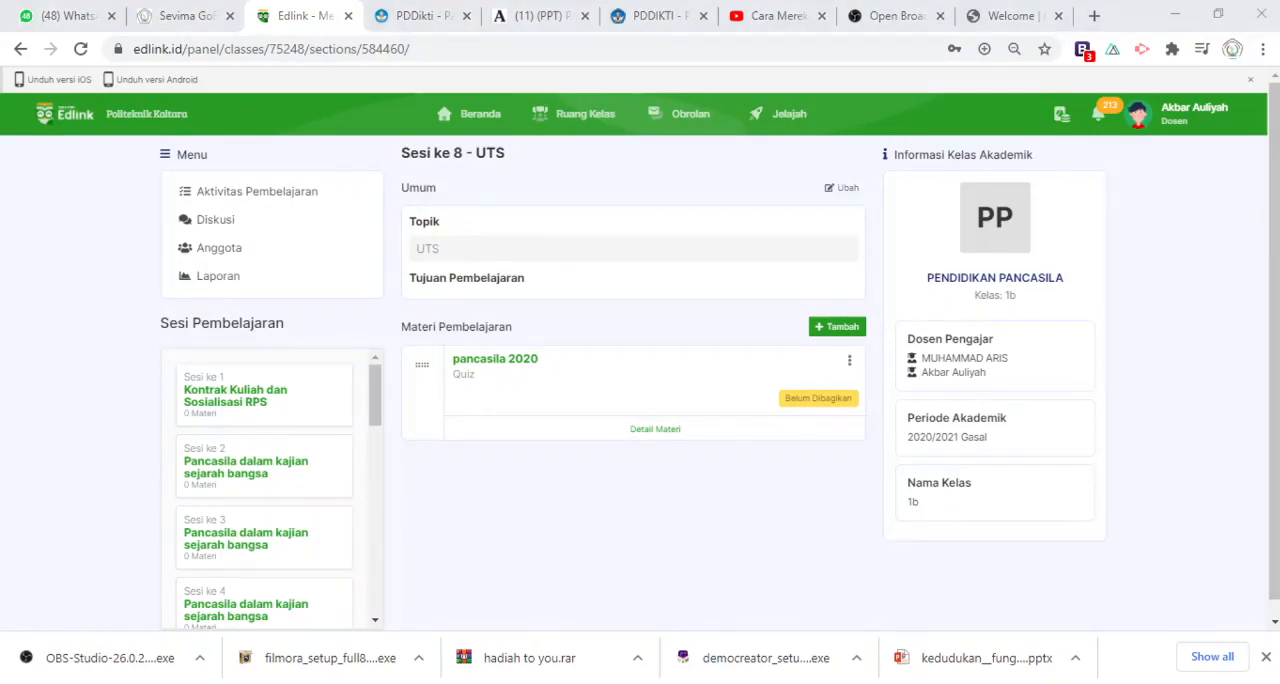